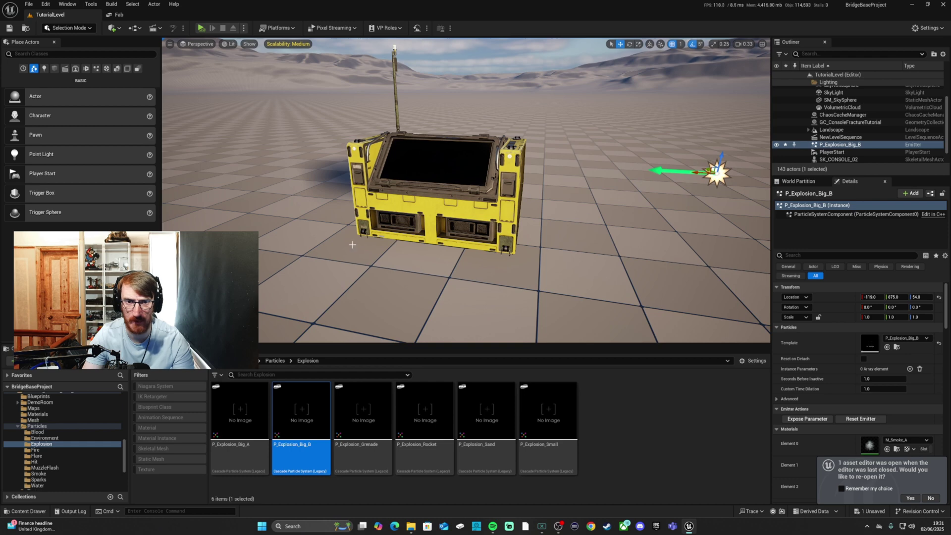
Step: Select the yellow console in the level and open the Fracture content folder
left_click(520, 217)
right_click_drag(538, 211, 529, 211)
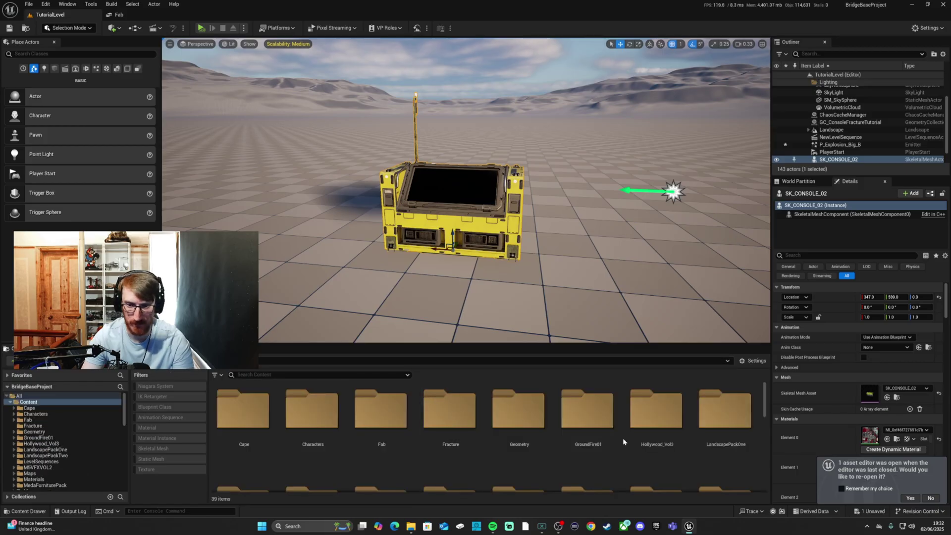
double_click(450, 416)
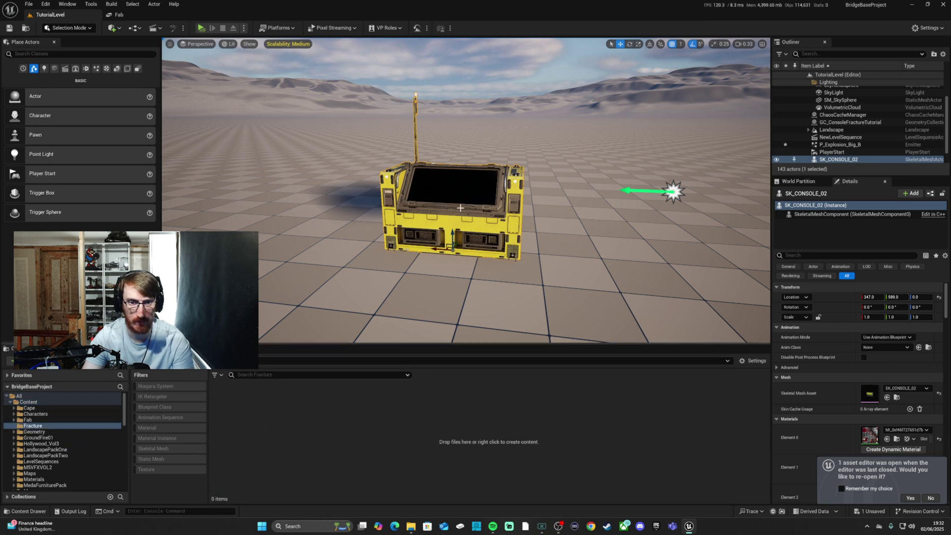
Step: Convert the SK_CONSOLE_02 actor to a new static mesh asset saved in the Fracture folder
scroll(841, 148, "down", 1)
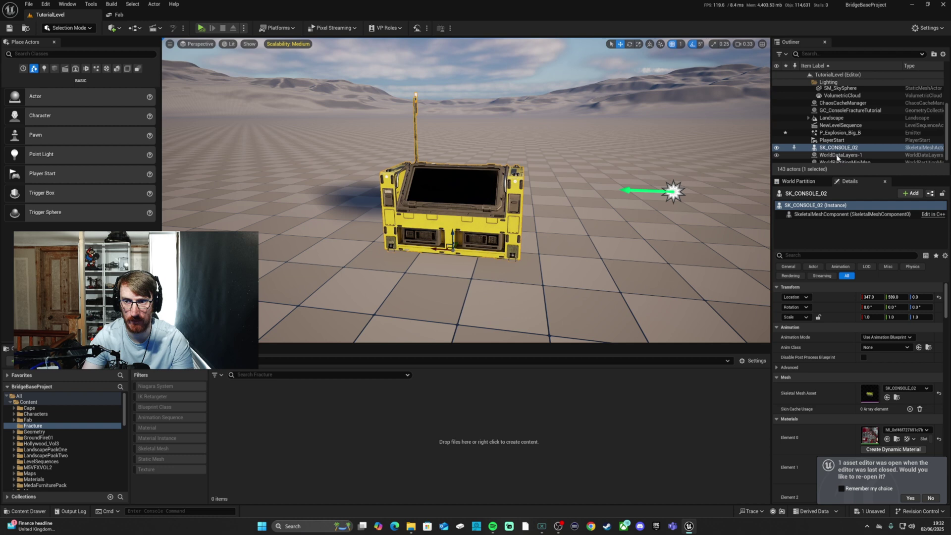
left_click(154, 4)
mouse_move(198, 243)
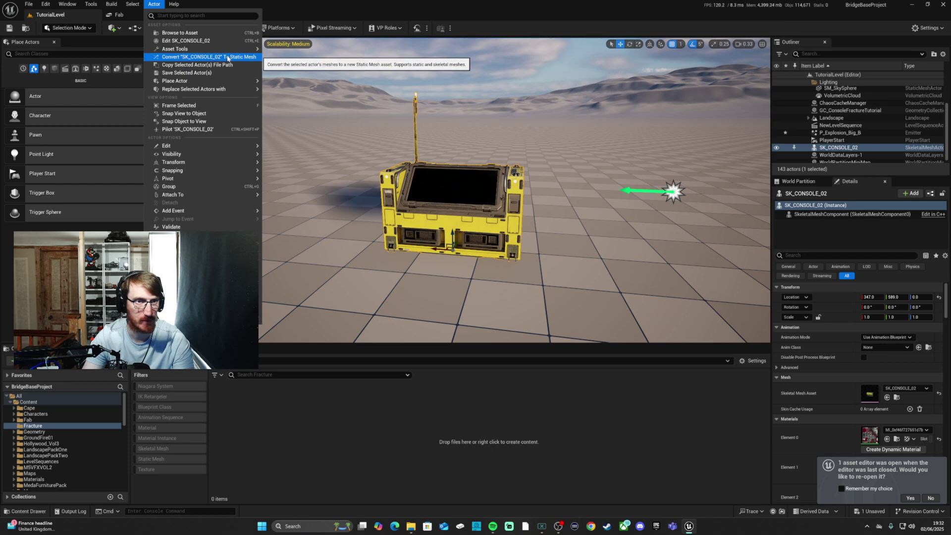
left_click(191, 57)
left_click(428, 243)
left_click(501, 337)
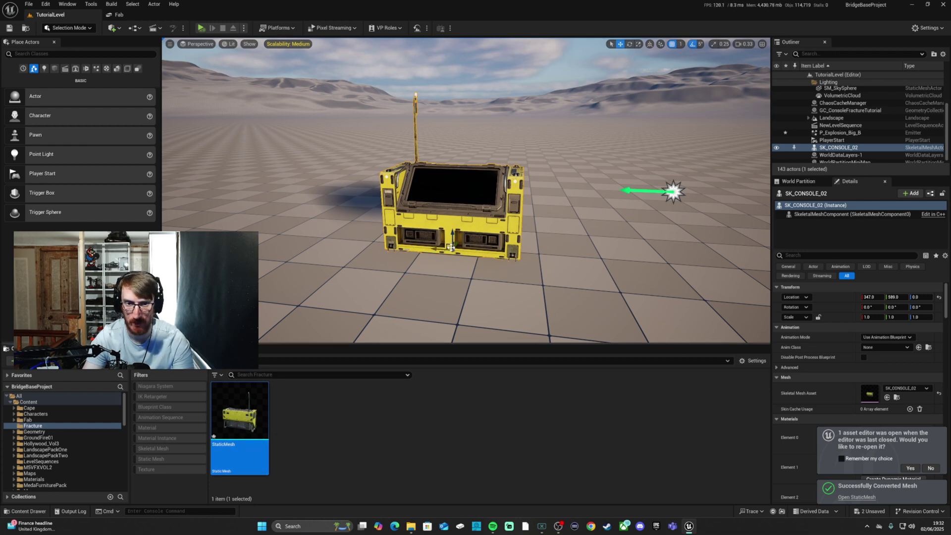
Step: Place the new static mesh console in the level beside the original and rotate it to about -85° around Z
right_click_drag(485, 251, 366, 250)
left_click_drag(239, 418, 480, 230)
key("e")
right_click_drag(480, 230, 438, 229)
Step: Delete the original SK_CONSOLE_02 skeletal mesh from the level
left_click(510, 204)
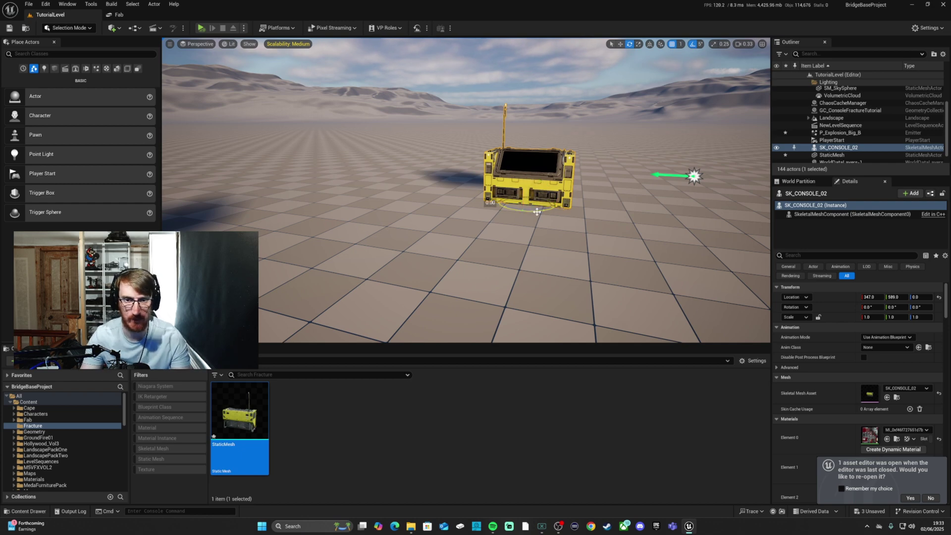
key("Delete")
mouse_move(466, 198)
right_mouse_down()
mouse_move(478, 213)
mouse_move(490, 210)
mouse_move(468, 215)
right_mouse_up()
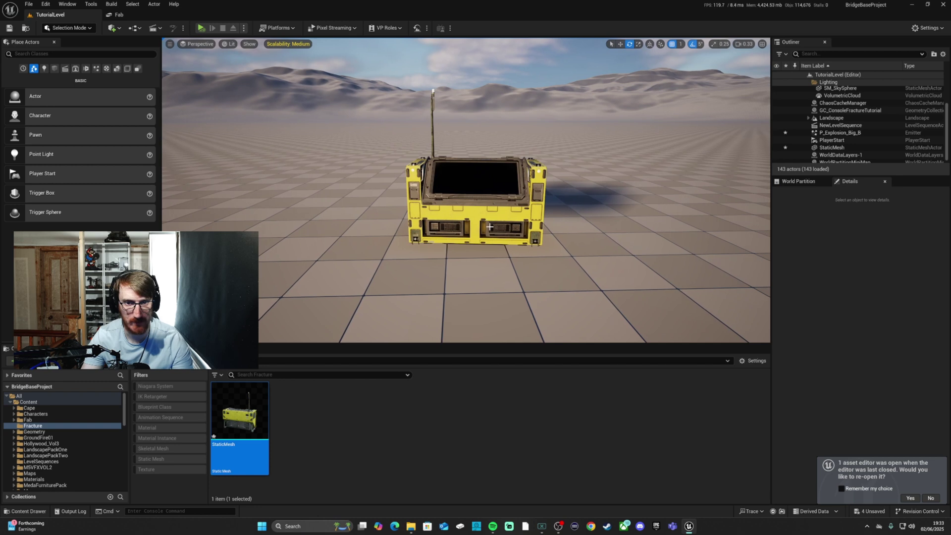
Step: Switch to Fracture Mode and create the geometry collection GC_StaticMesh from the placed console in the Fracture folder
left_click(447, 204)
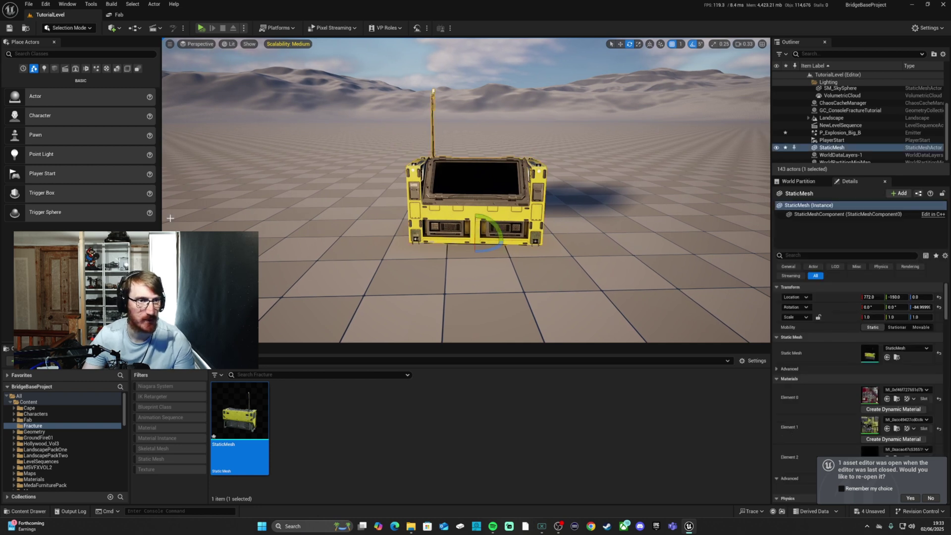
left_click(69, 28)
left_click(85, 82)
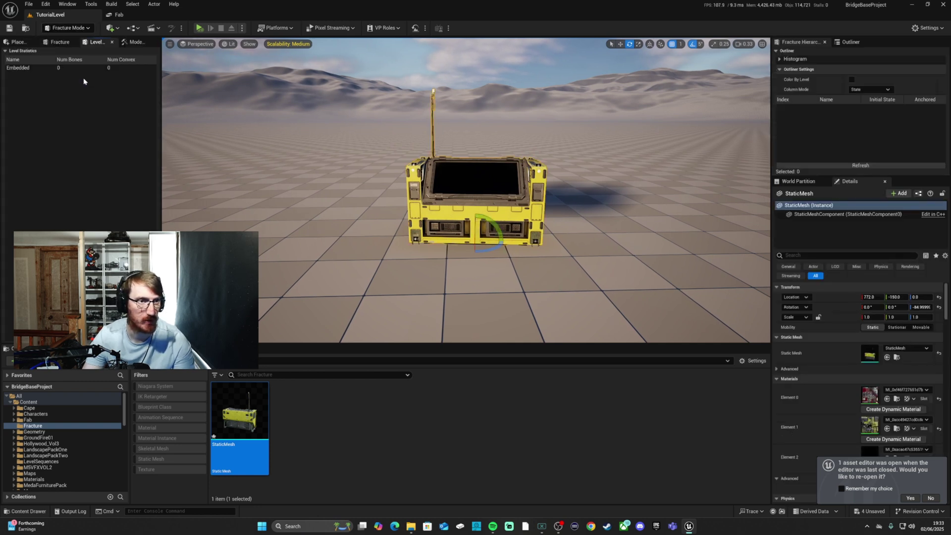
left_click(133, 42)
left_click(14, 68)
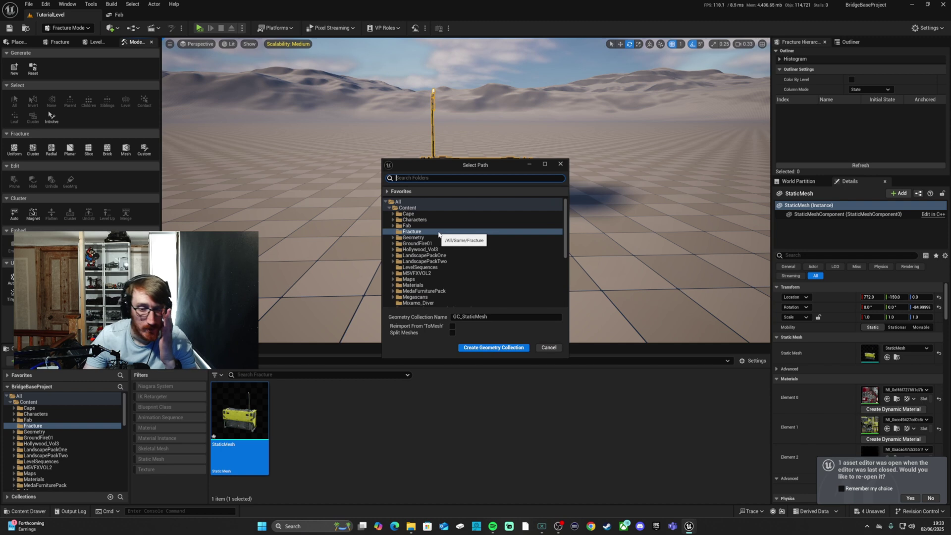
left_click(418, 232)
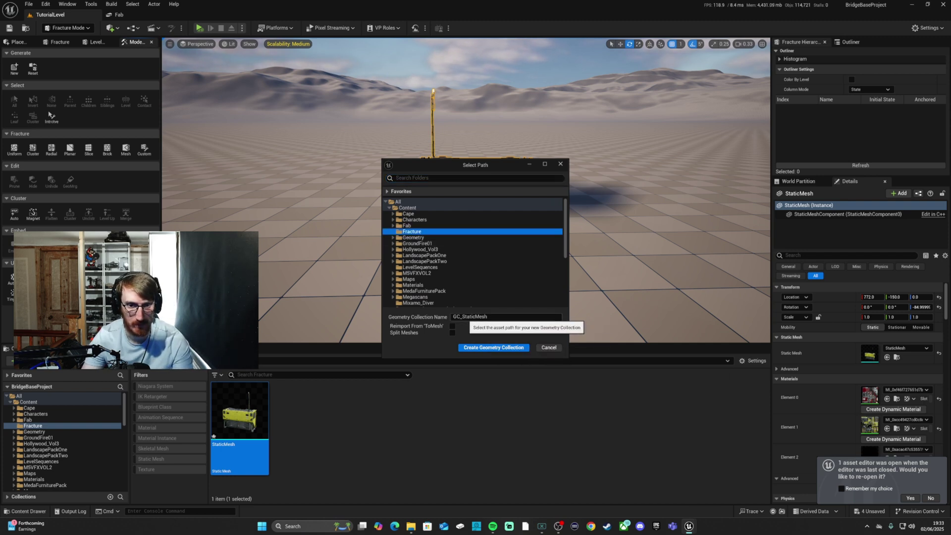
left_click(486, 348)
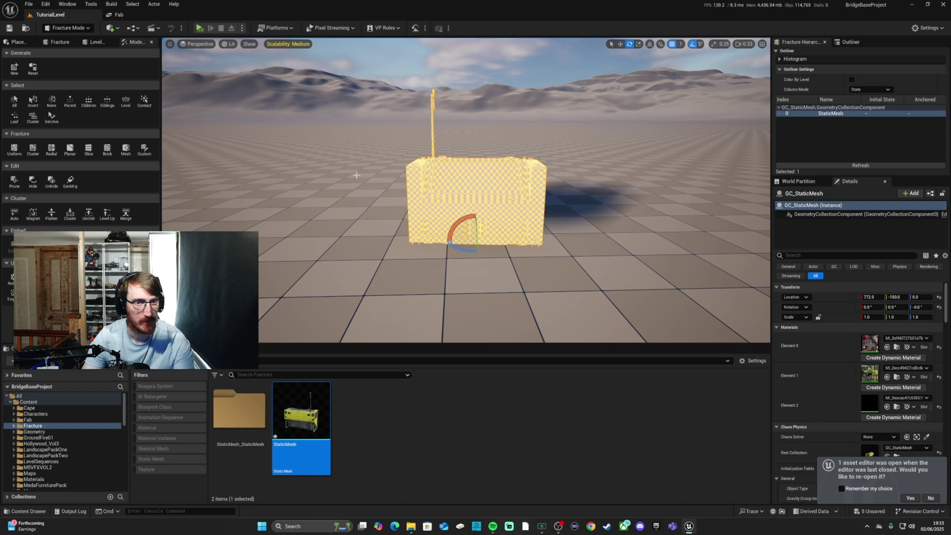
Step: Preview the Cluster, Planar, Brick and Radial fracture patterns on the console's geometry collection
left_click(33, 148)
left_click(70, 148)
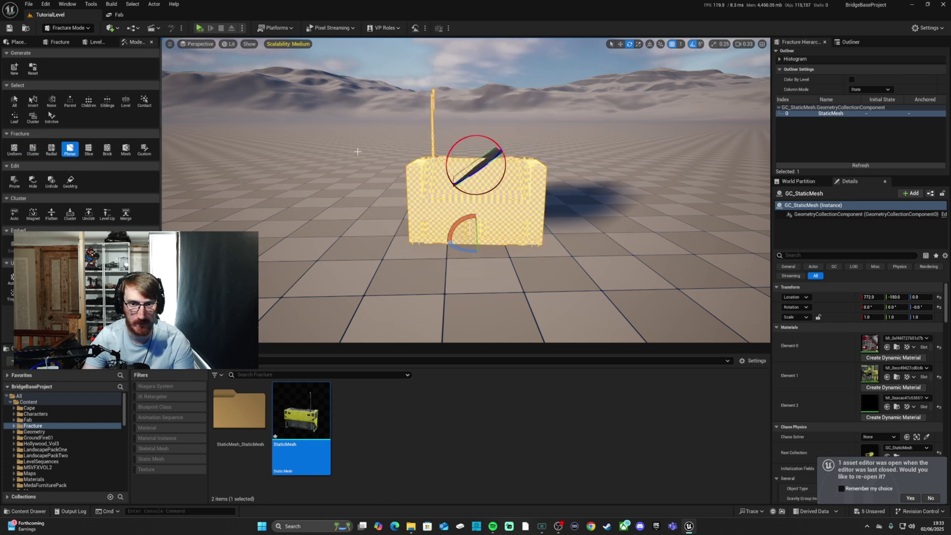
left_click(106, 149)
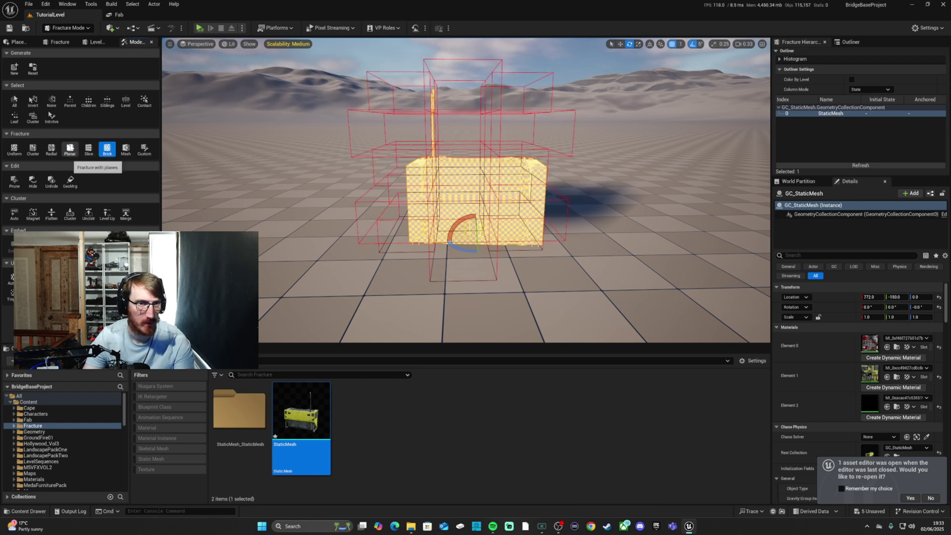
left_click(70, 149)
left_click(51, 149)
Step: Fracture the console with the Cluster method, preview the pieces at an Explode Amount of about 0.5, and reset it to 0
left_click(34, 151)
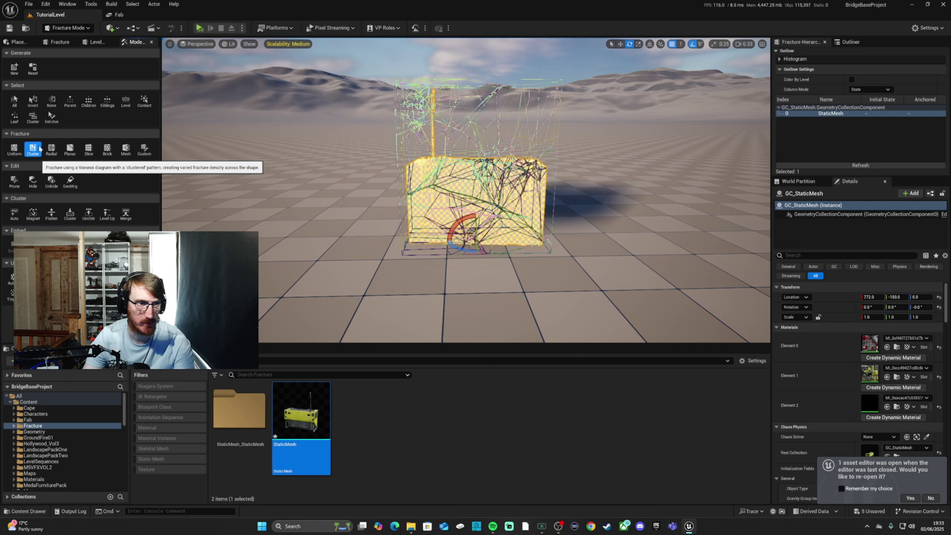
left_click(58, 42)
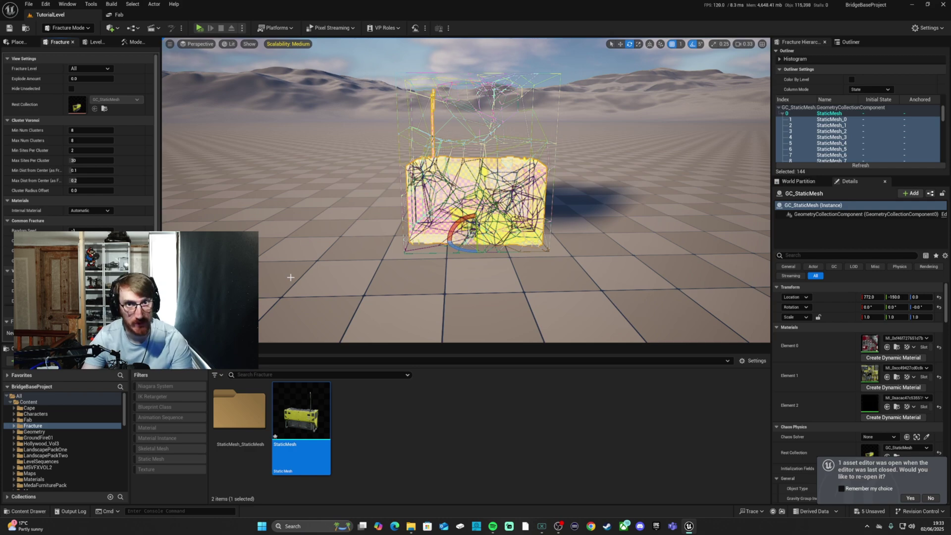
mouse_move(74, 78)
left_mouse_down()
mouse_move(100, 78)
mouse_move(91, 79)
left_mouse_up()
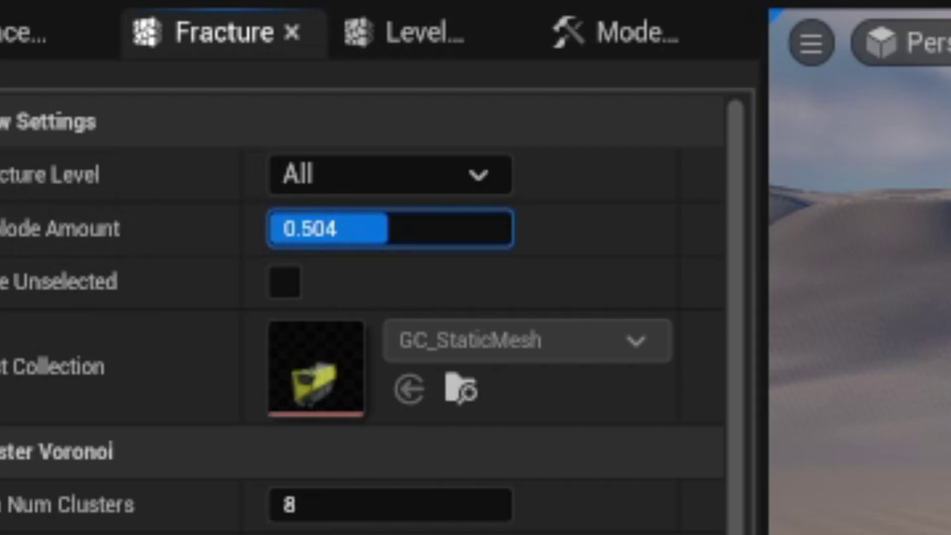
left_click_drag(389, 228, 269, 229)
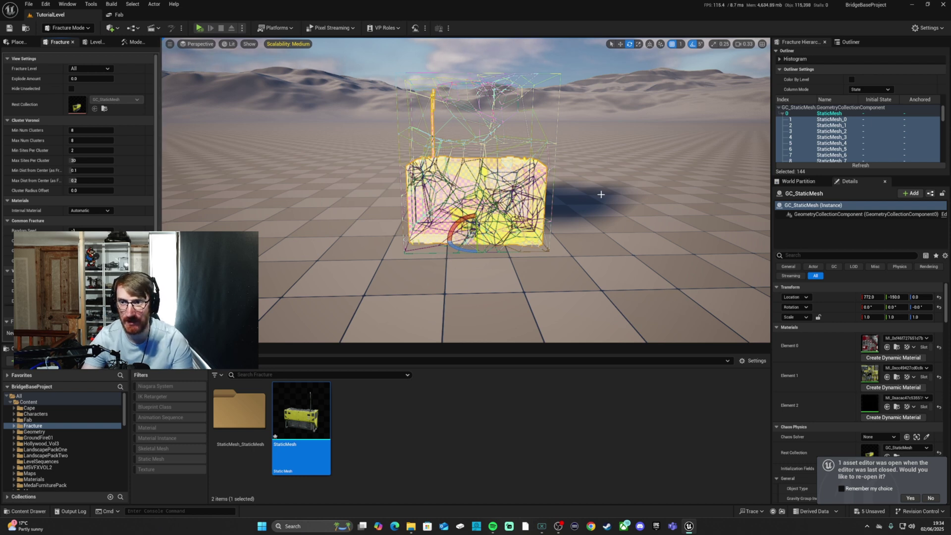
Step: Create a cache manager for GC_StaticMesh, saving its cache collection as NewChaosCacheCollection in the Fracture folder
left_click(851, 42)
left_click(849, 110)
left_click(836, 117)
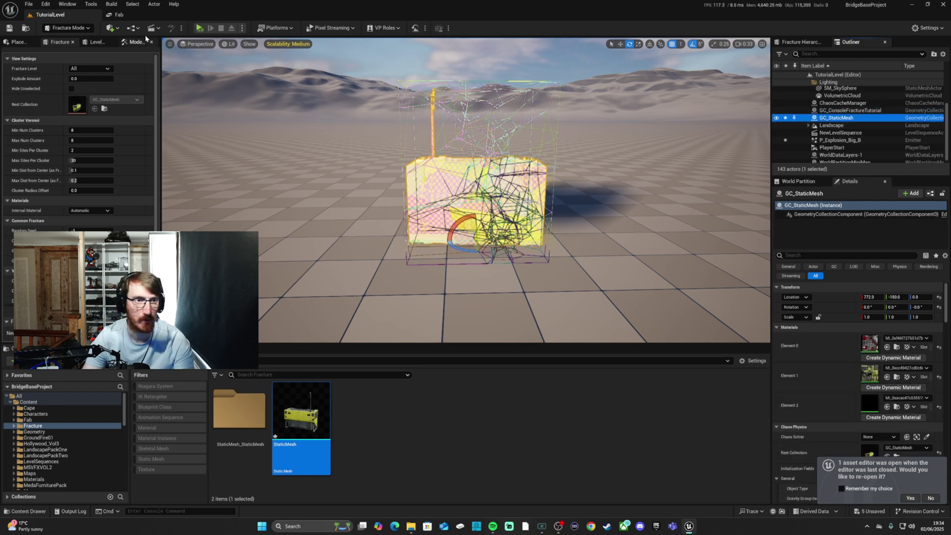
left_click(154, 4)
mouse_move(198, 235)
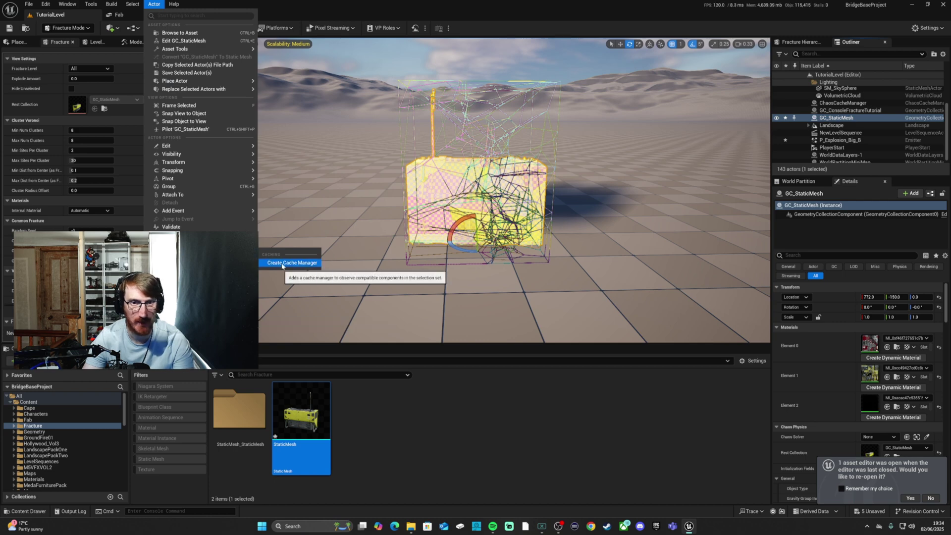
left_click(282, 263)
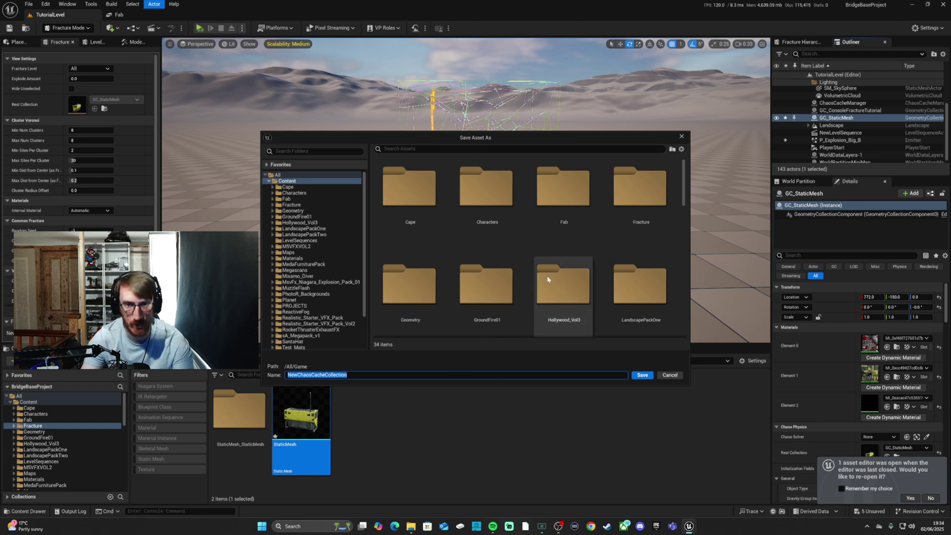
double_click(642, 208)
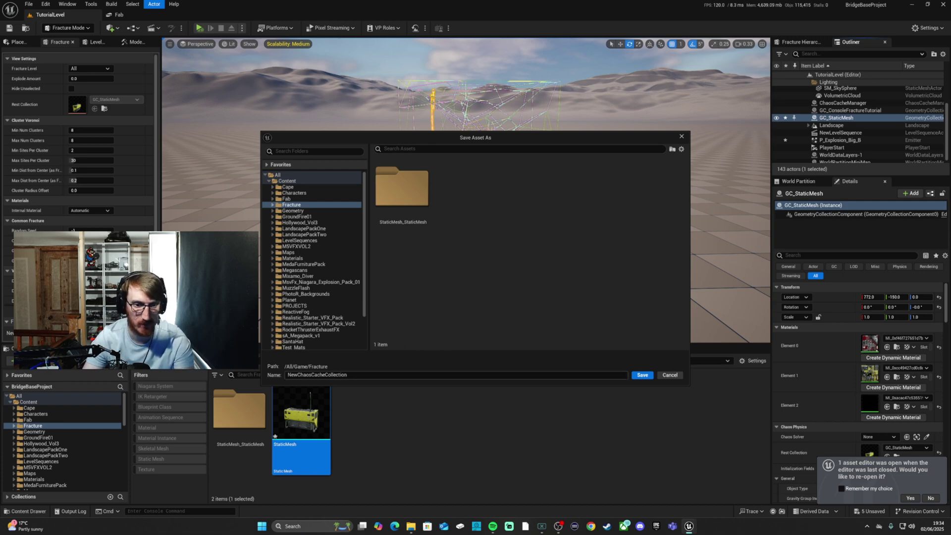
left_click(641, 375)
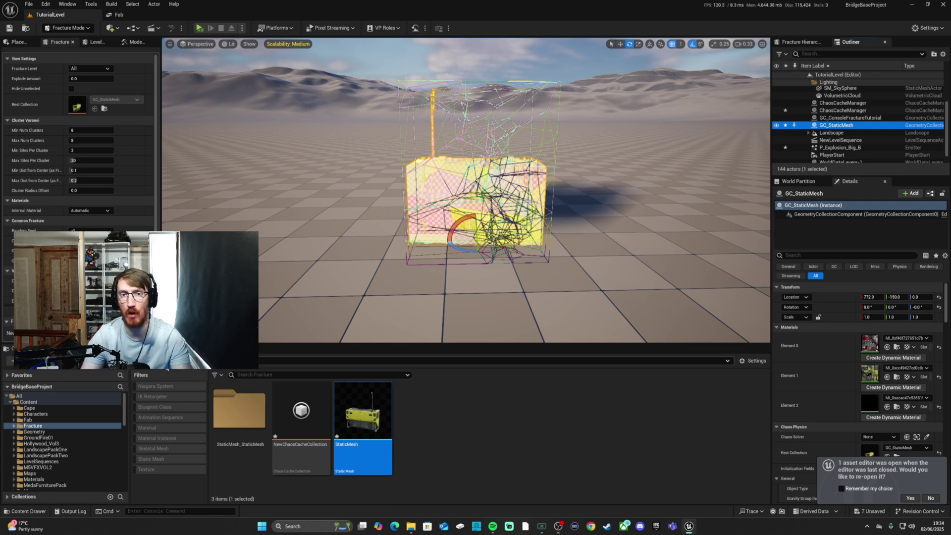
Step: Search the Engine folder for "bomb" and check the Show Engine Content view option
left_click(19, 395)
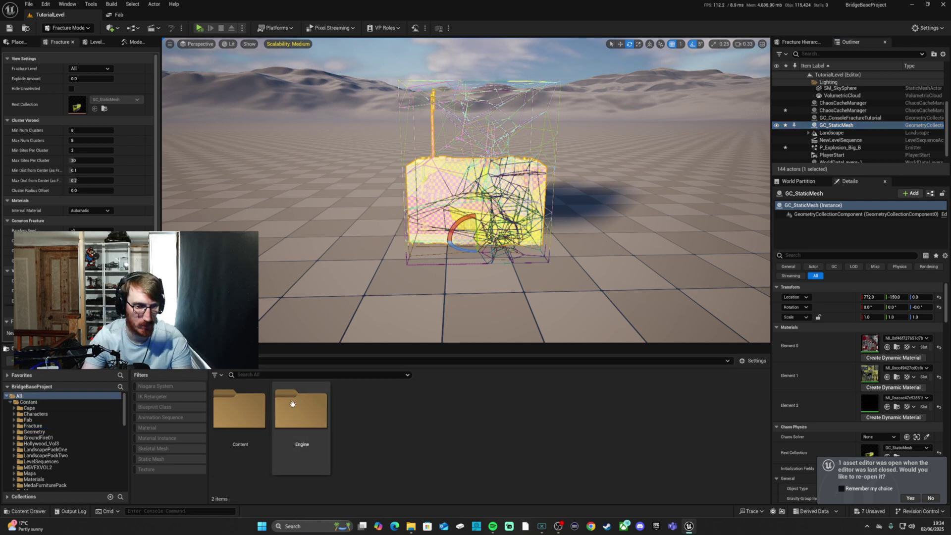
double_click(311, 410)
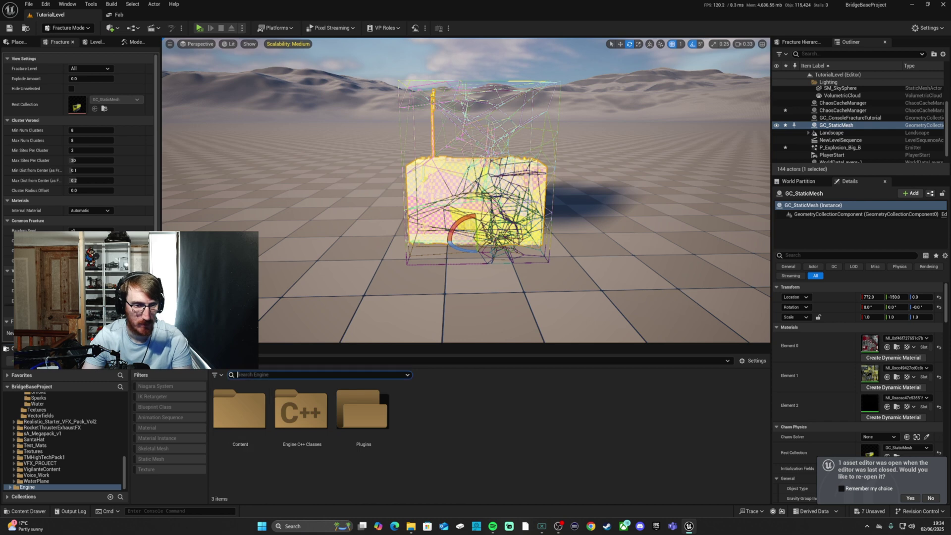
type("bomb")
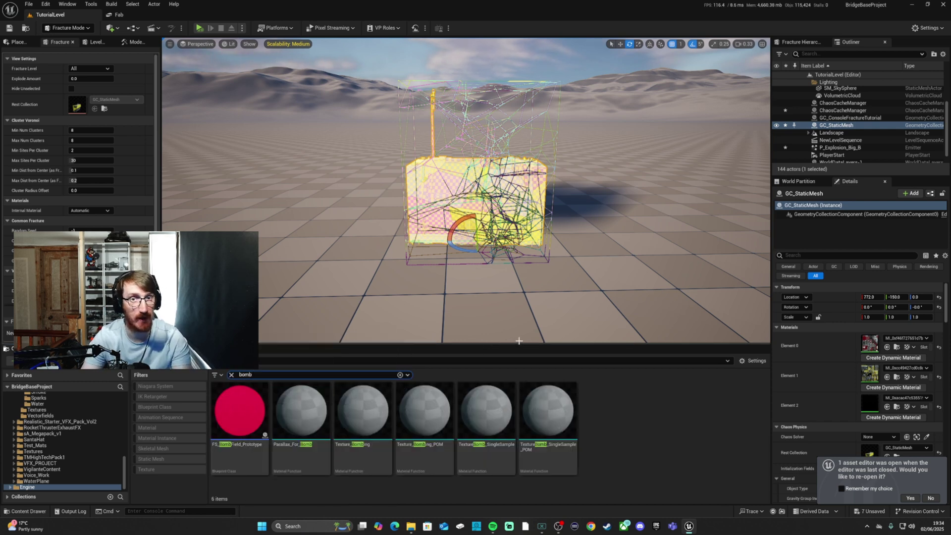
left_click(230, 375)
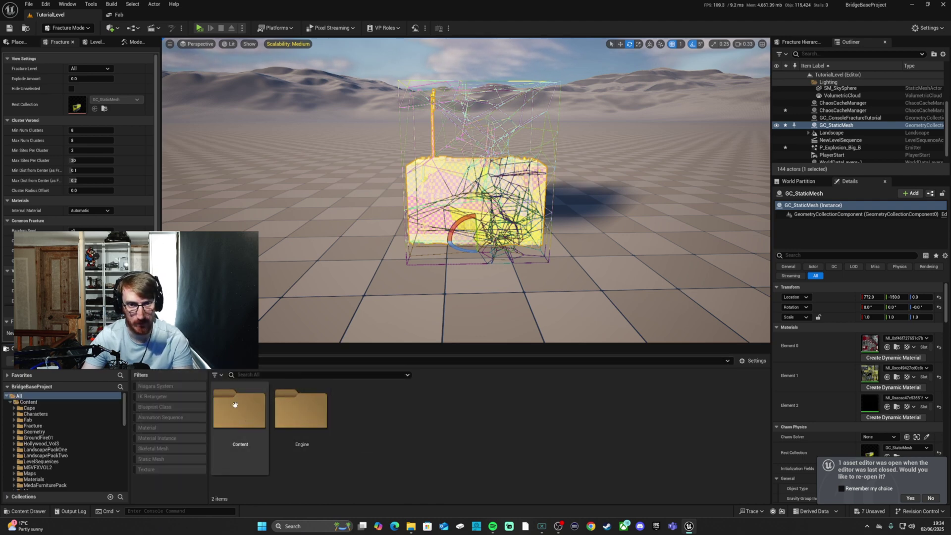
left_click(757, 361)
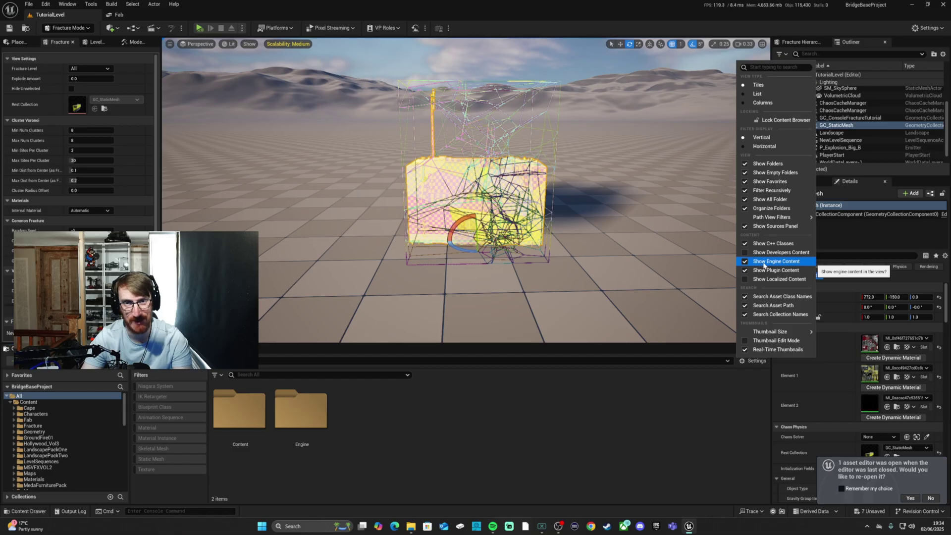
left_click(717, 275)
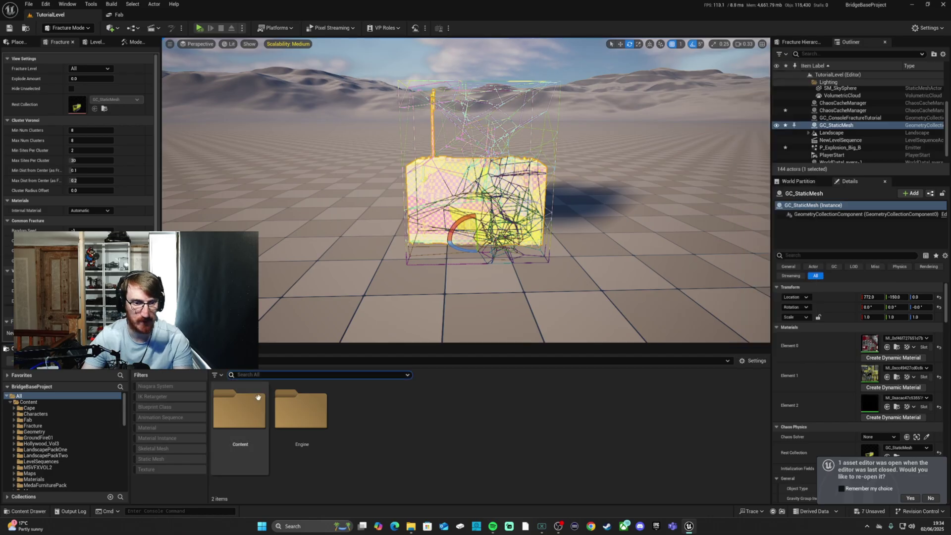
Step: Find FS_BombField_Prototype by searching the Engine folder for "bomb" and copy it into the Fracture folder
double_click(300, 408)
type("bomb")
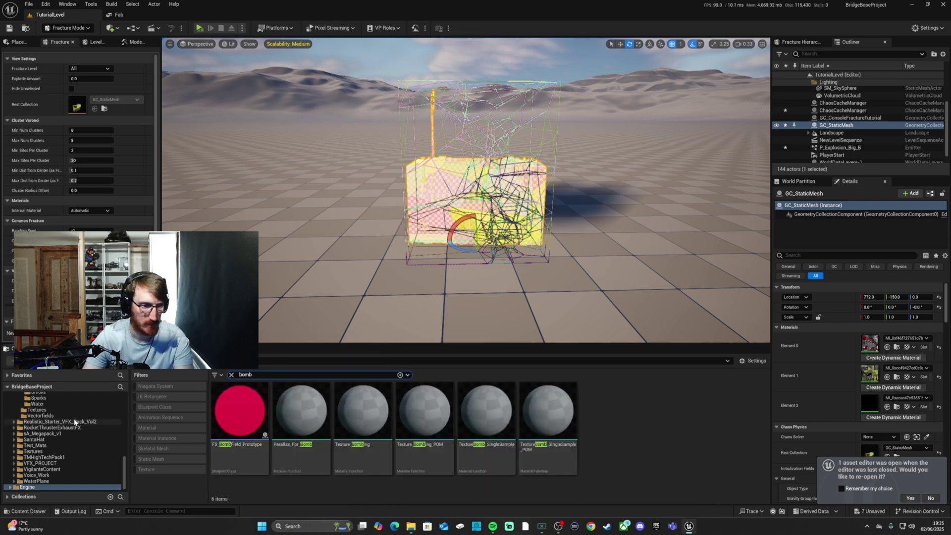
scroll(75, 417, "up", 15)
left_click_drag(223, 412, 337, 290)
key("ctrl+z")
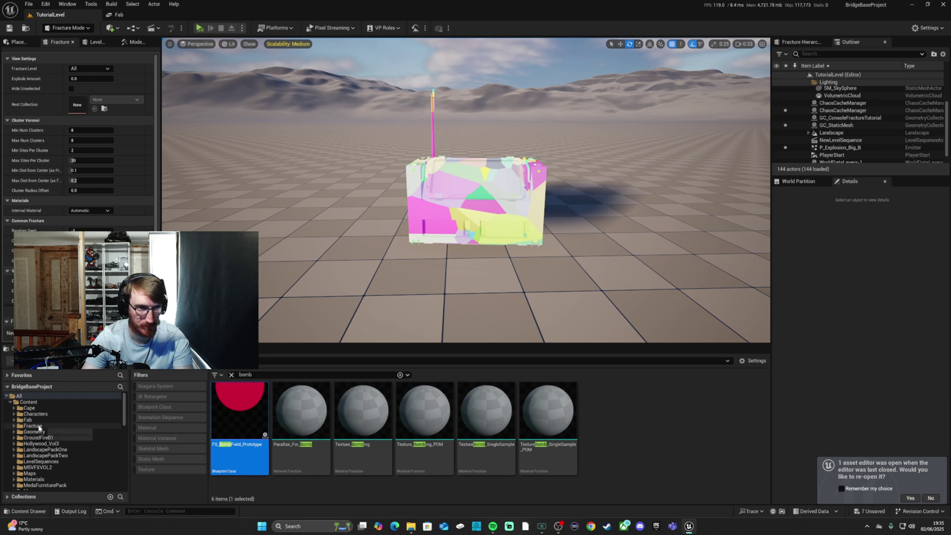
left_click_drag(229, 404, 37, 426)
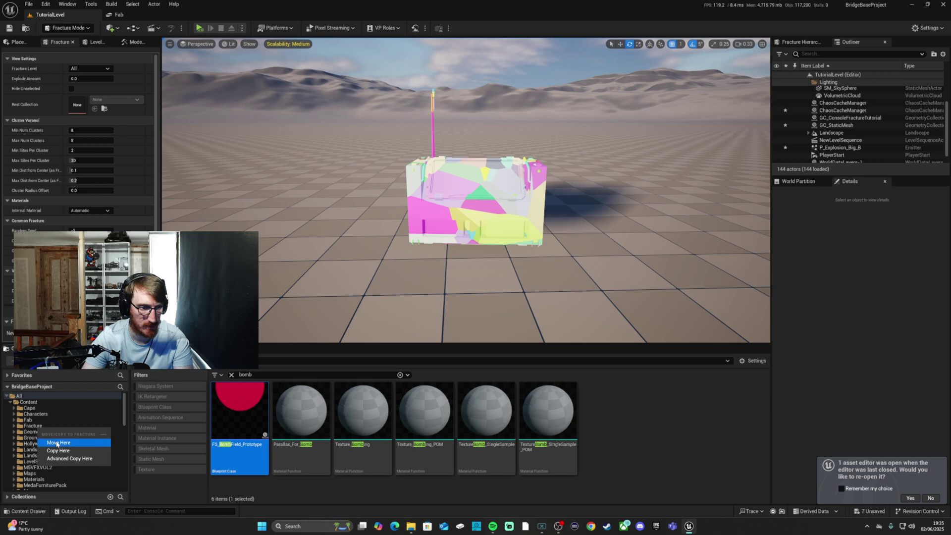
left_click(59, 442)
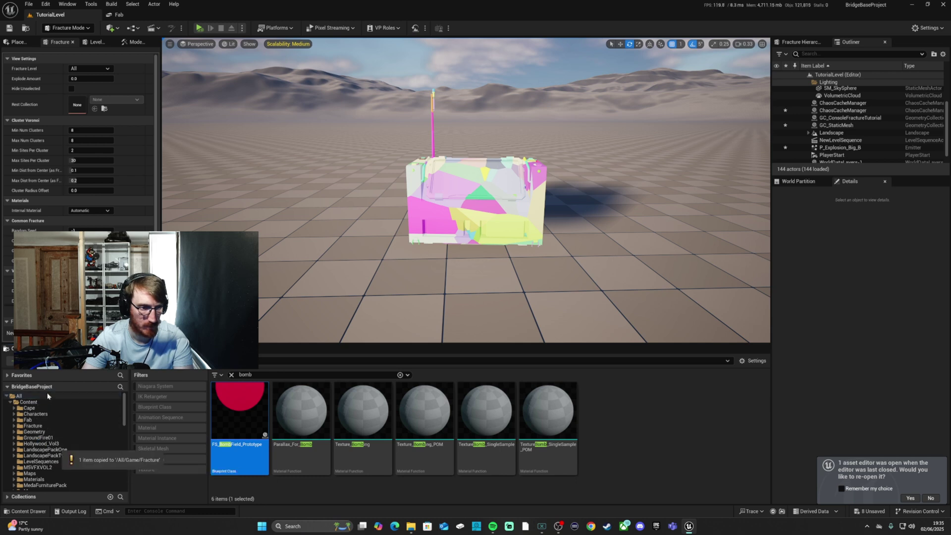
left_click(231, 375)
Step: Place FS_BombField_Prototype from the Fracture folder at the base of the fractured console, at about 761, -167, 0
left_click(32, 425)
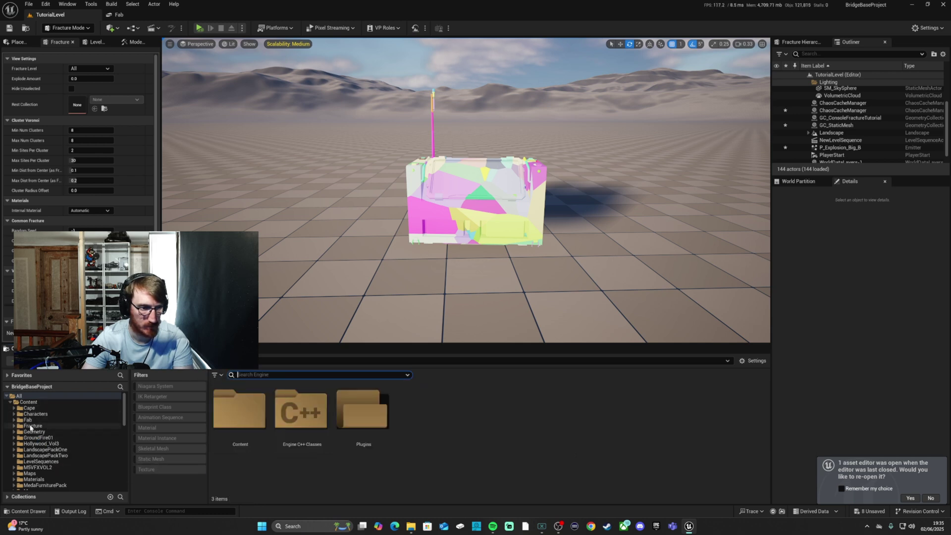
right_click_drag(493, 263, 426, 267)
key("d")
left_click_drag(301, 435, 332, 299)
left_click_drag(404, 249, 468, 235)
key("w")
right_click_drag(468, 234, 469, 233)
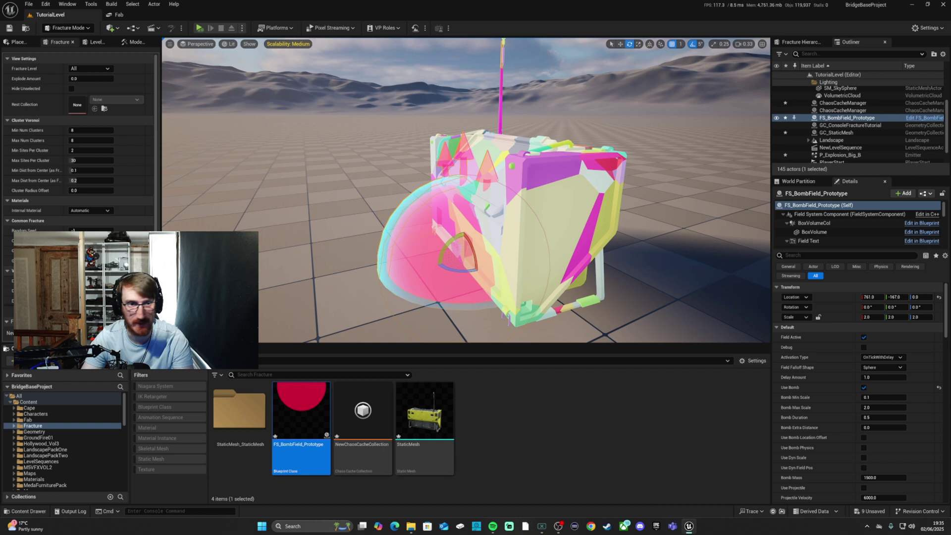
Step: Simulate the level to test the bomb field's blast on the fractured console
left_click(200, 28)
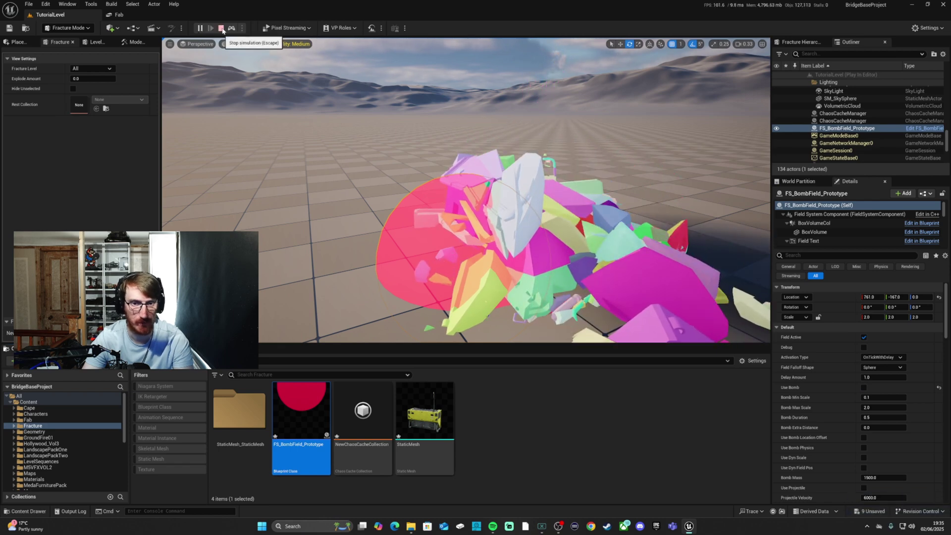
left_click(222, 28)
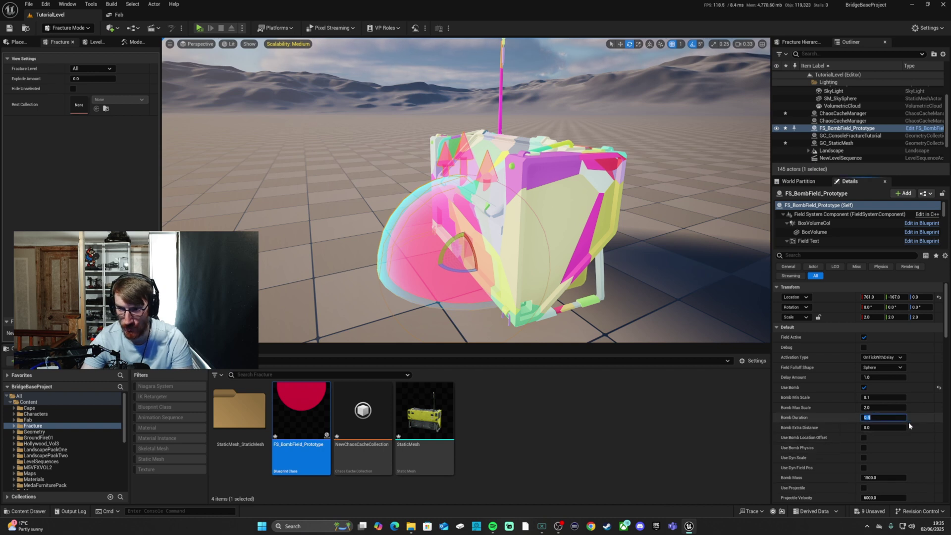
Step: Set the bomb field's Bomb Duration to 0.05 and Bomb Max Scale to 3, and simulate the blast
type("0")
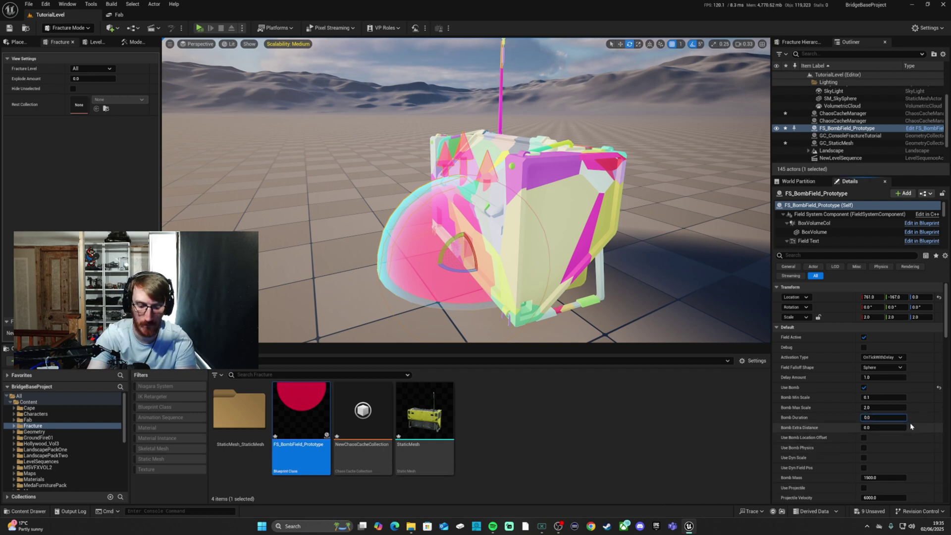
key("Return")
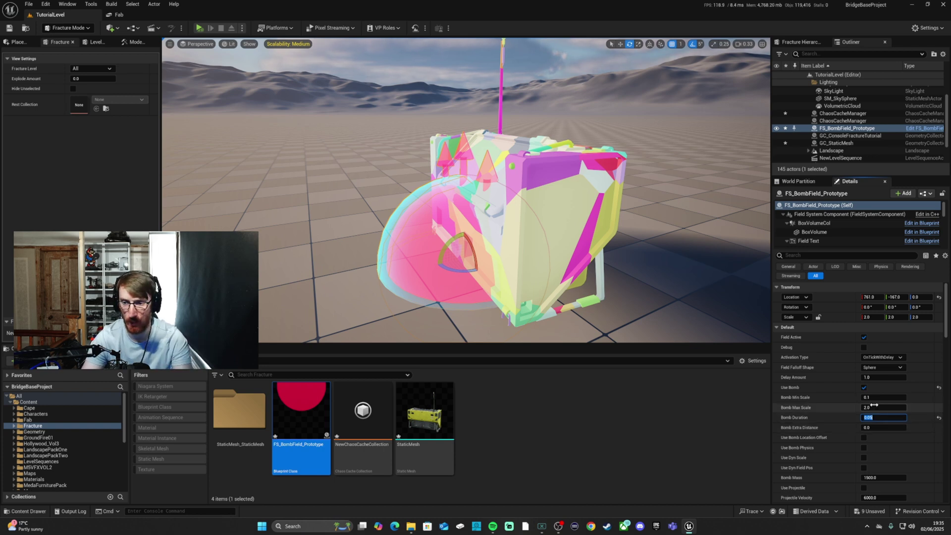
type("3")
key("Return")
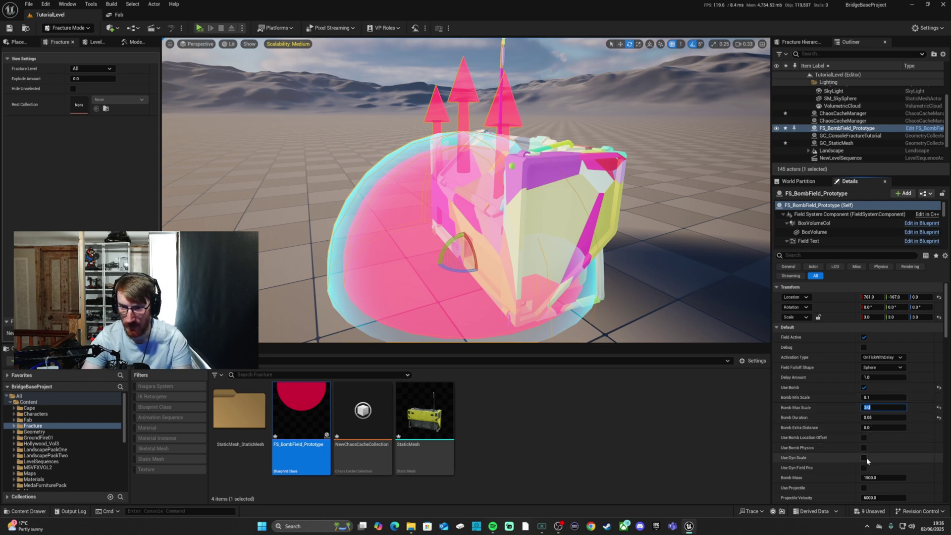
left_click(200, 29)
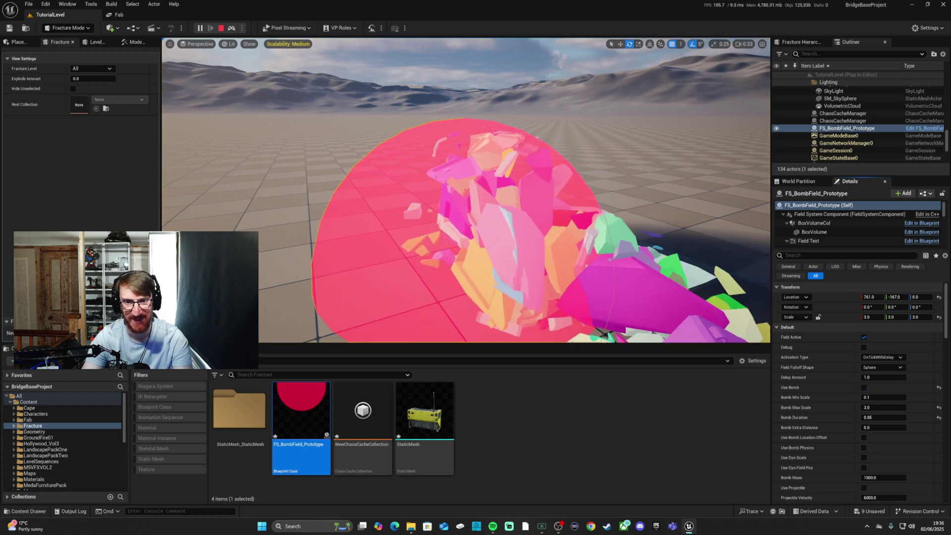
key("Escape")
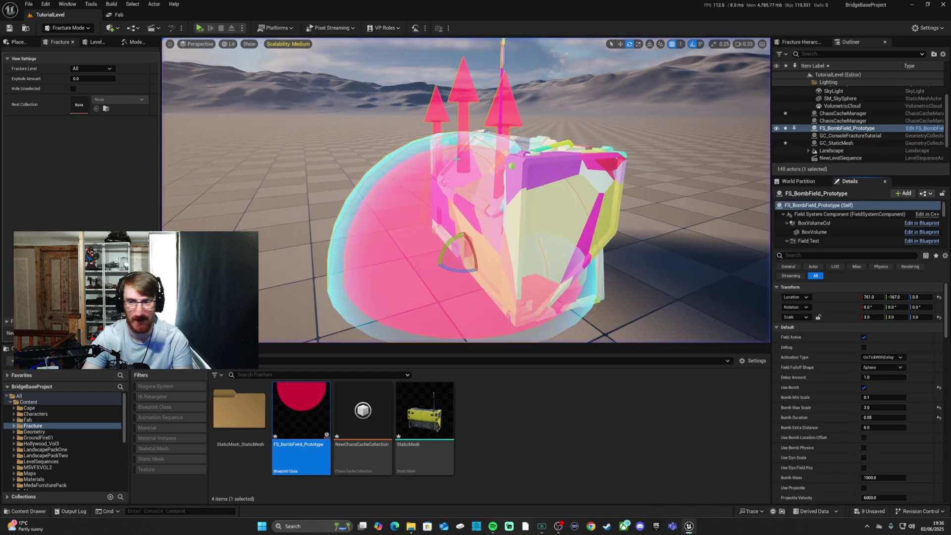
Step: Set the bomb field's Bomb Duration to 0.005 and simulate the blast
left_click(876, 417)
type("0.005")
key("Return")
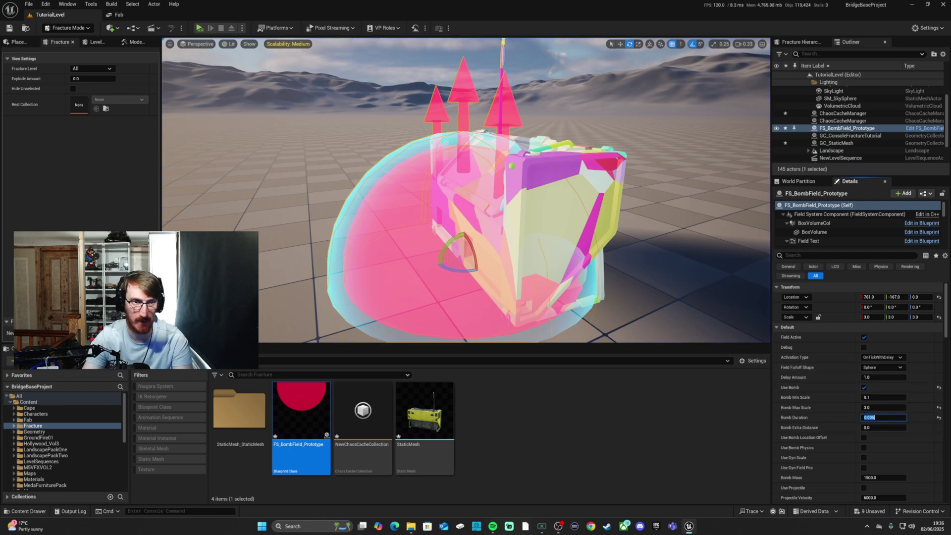
left_click(200, 29)
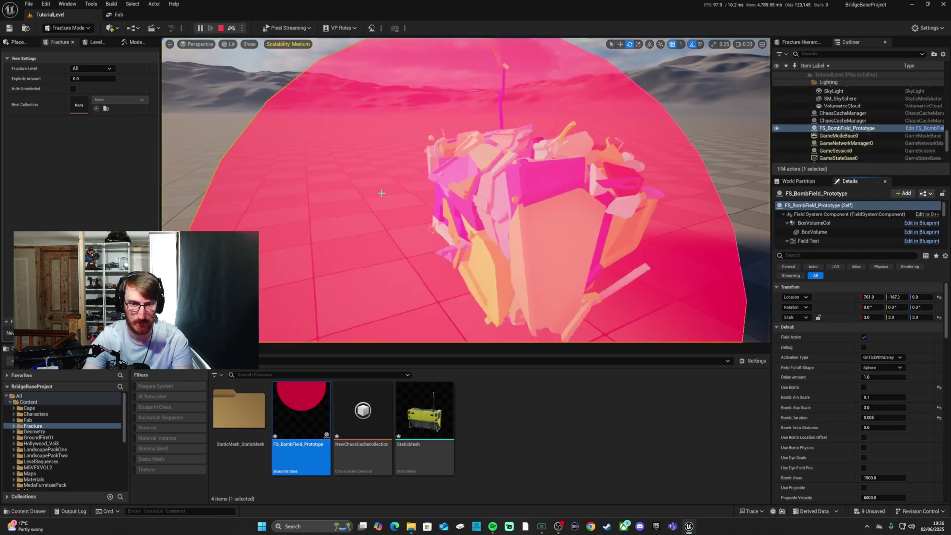
left_click(221, 29)
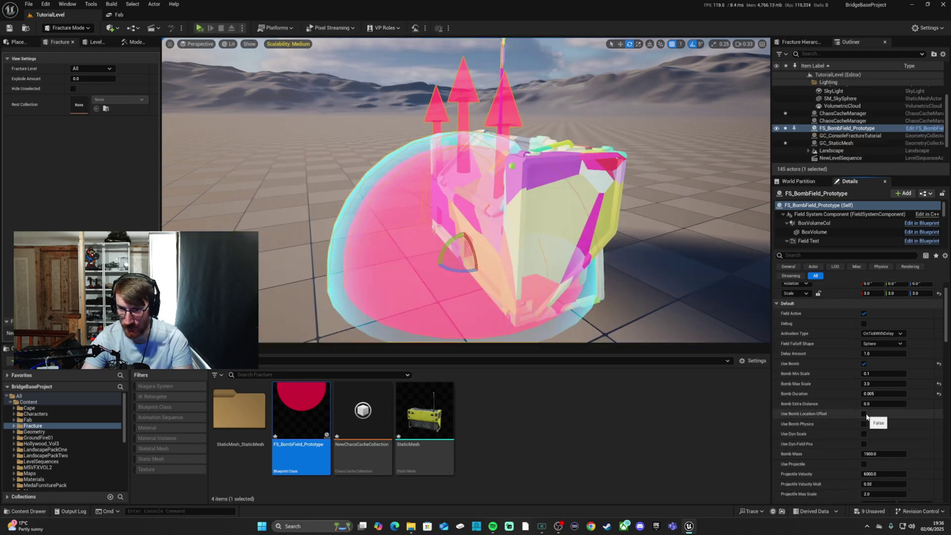
Step: Set Bomb Extra Distance 1 and Bomb Mass 2000, enable Use Dyn Scale, Dyn Field Pos, Bomb Location Offset and Bomb Physics, and simulate
type("1")
left_click(864, 434)
left_click(864, 444)
left_click(880, 452)
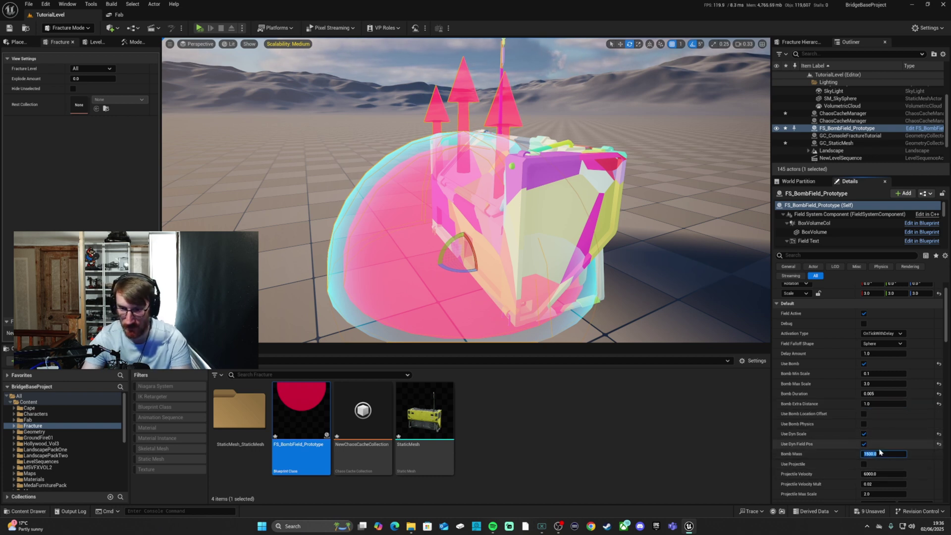
left_click(200, 27)
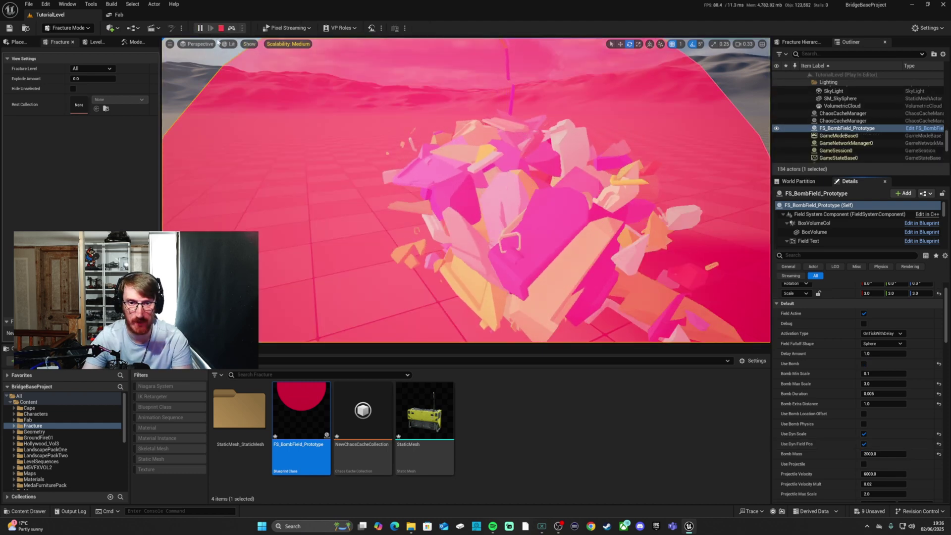
key("Escape")
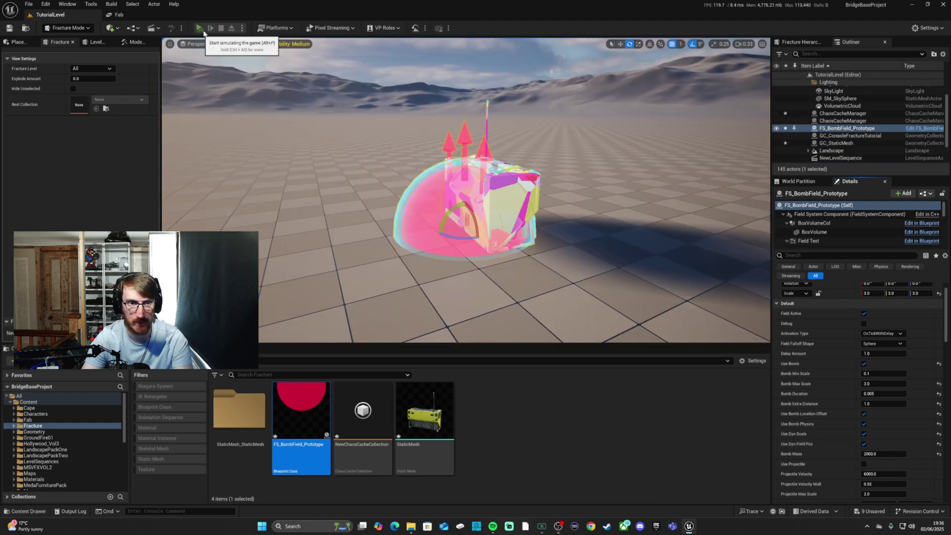
Step: Test-simulate the blast, set Bomb Duration to 0.05, and simulate again while following the flying debris
left_click(200, 27)
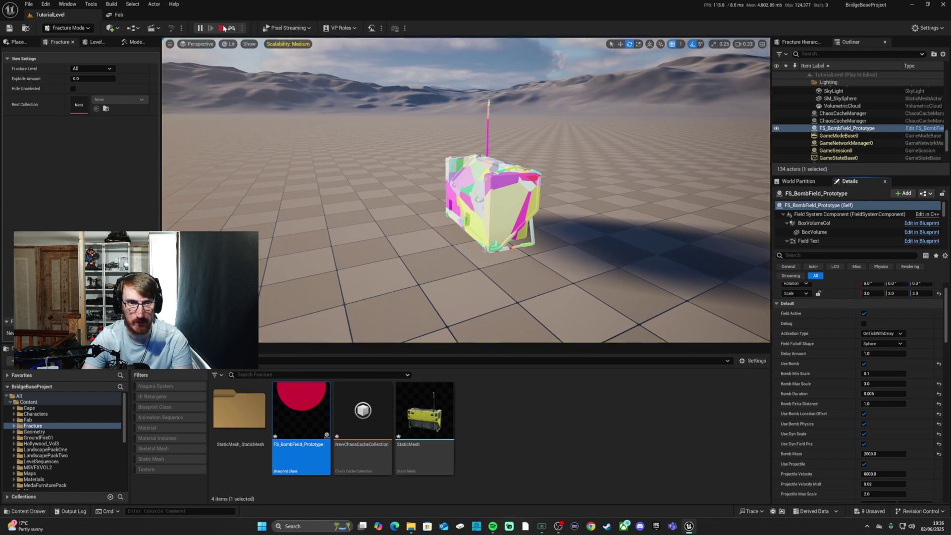
left_click(221, 27)
left_click(878, 393)
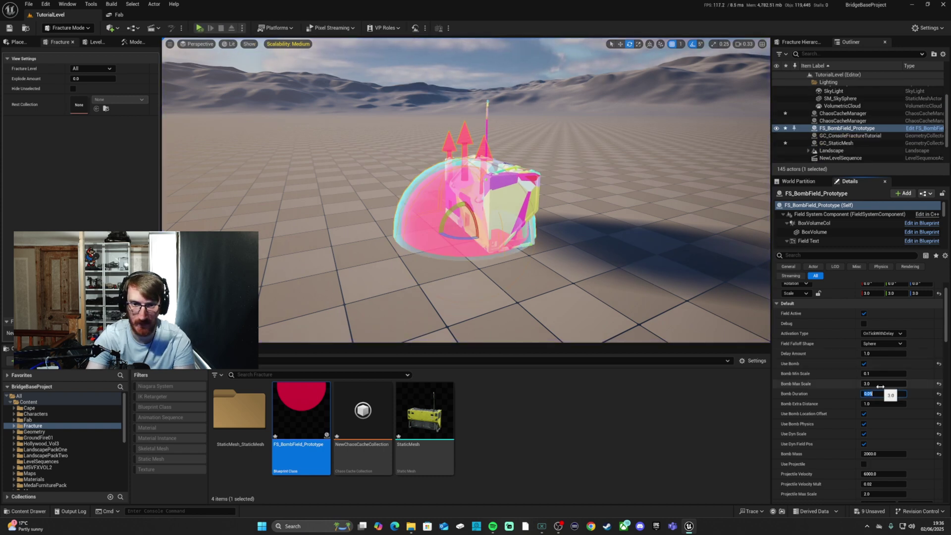
left_click(200, 28)
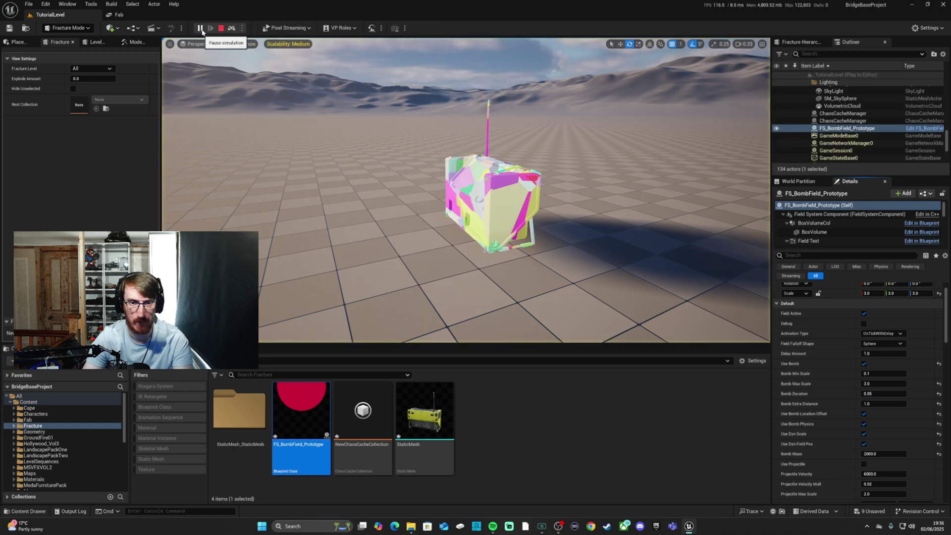
right_click_drag(422, 195, 433, 58)
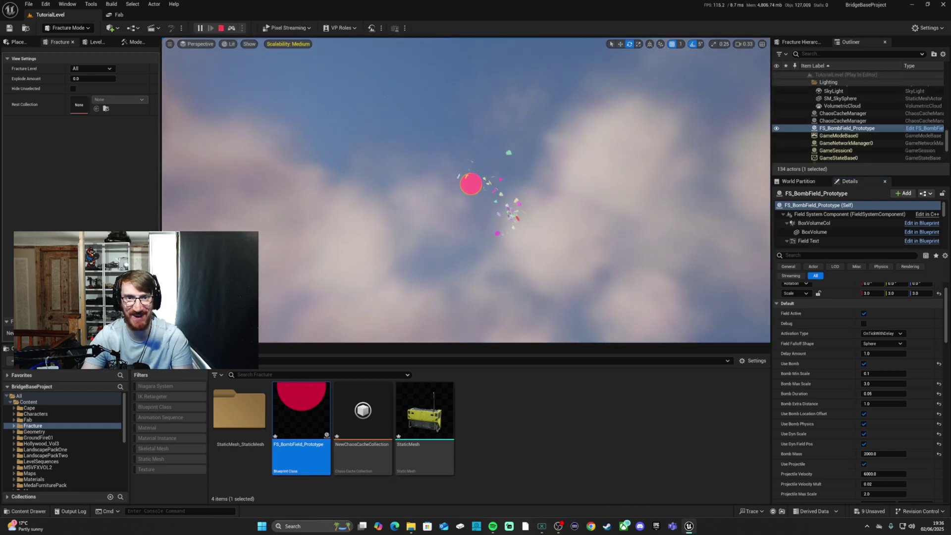
key("Escape")
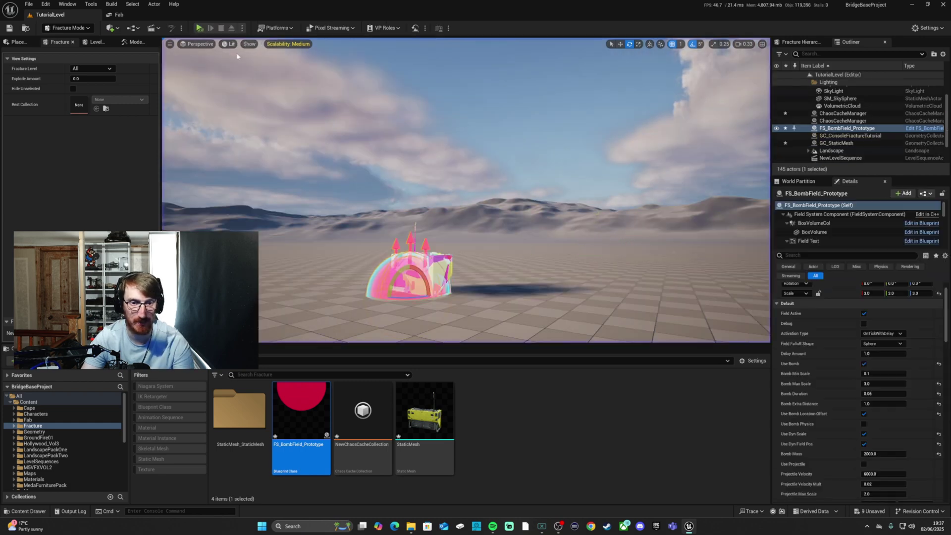
Step: Disable Use Bomb Physics, set Bomb Duration to 0.5, and simulate the console breaking apart to record the cache
left_click(878, 393)
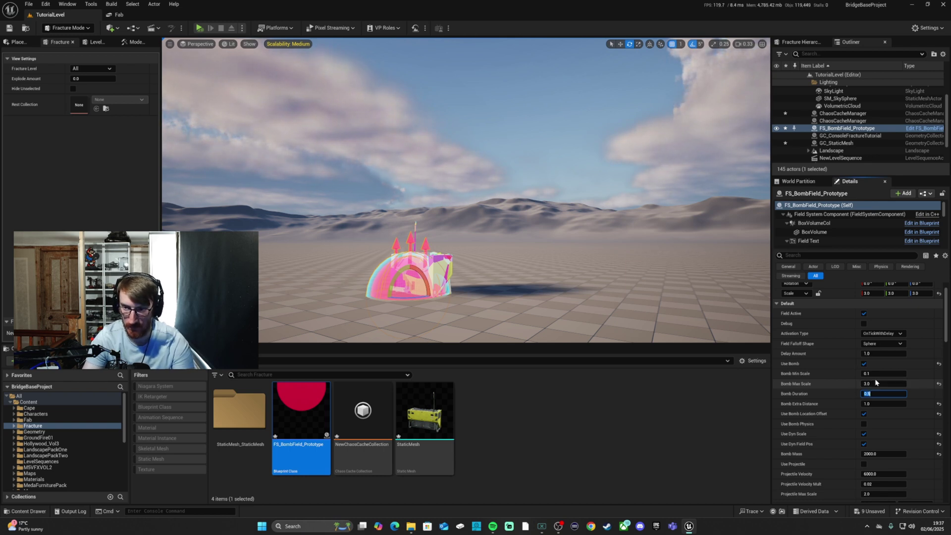
left_click(199, 27)
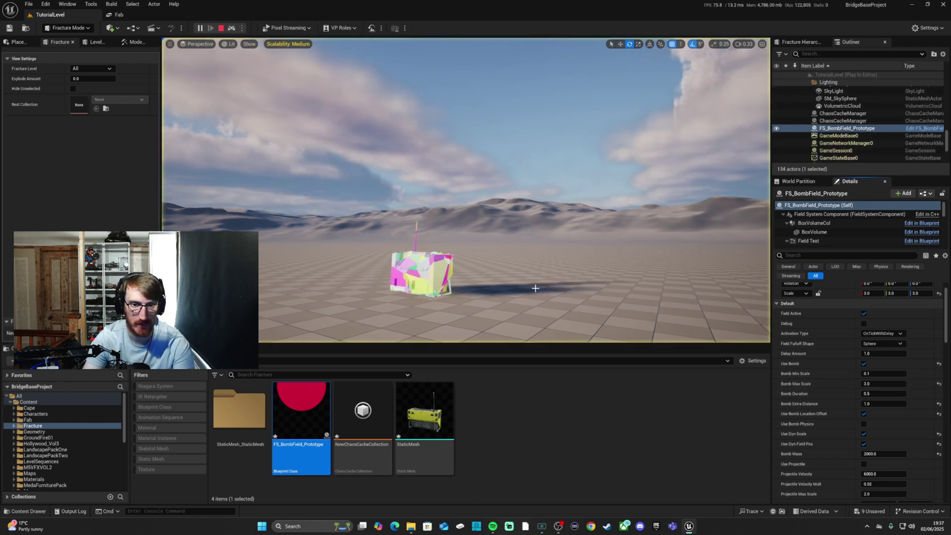
key("w")
right_click_drag(466, 191, 388, 233)
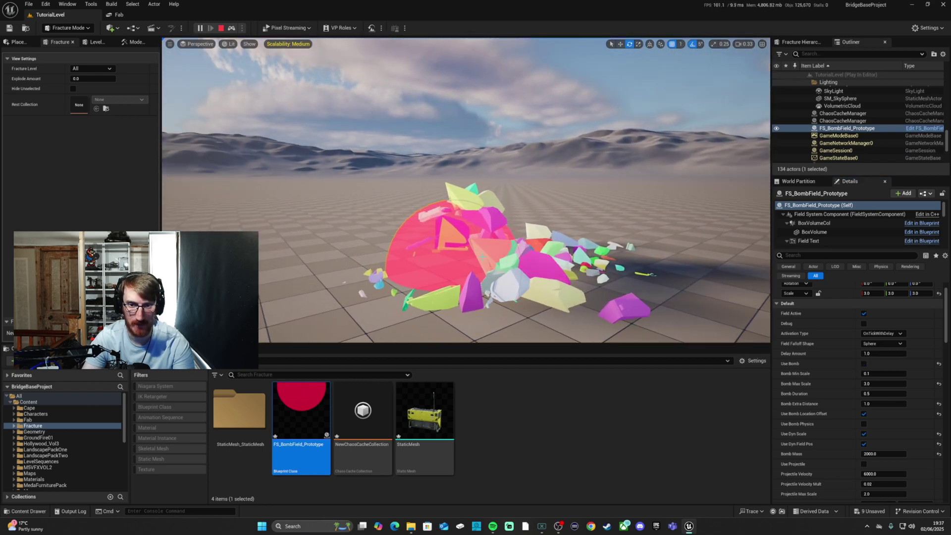
left_click(221, 28)
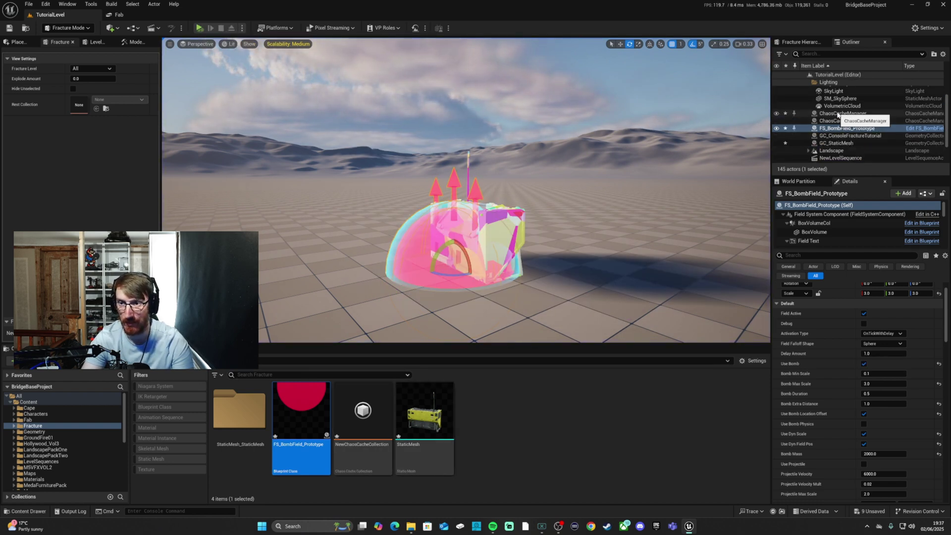
Step: Delete the ChaosCacheManager that has no cache collection and set the remaining one's Cache Mode to Static Pose
left_click(837, 121)
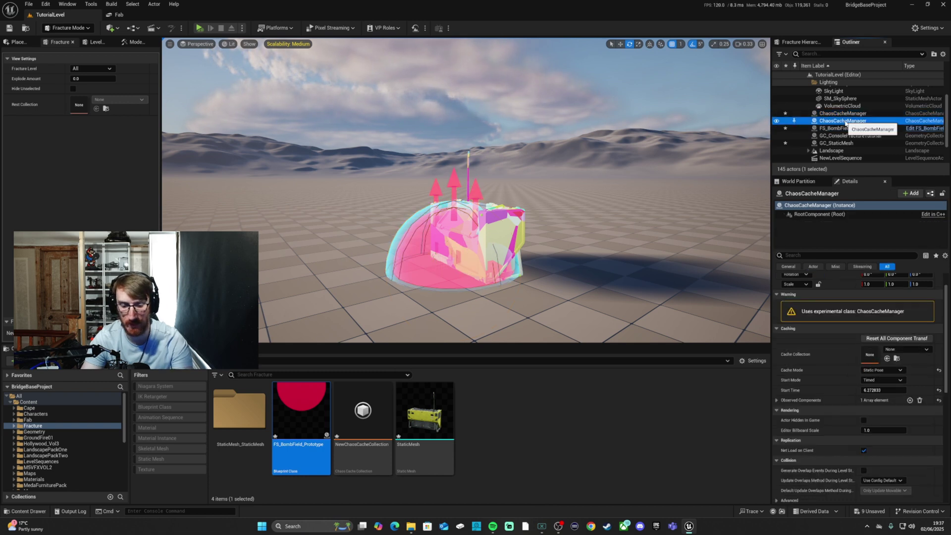
key("Delete")
left_click(846, 114)
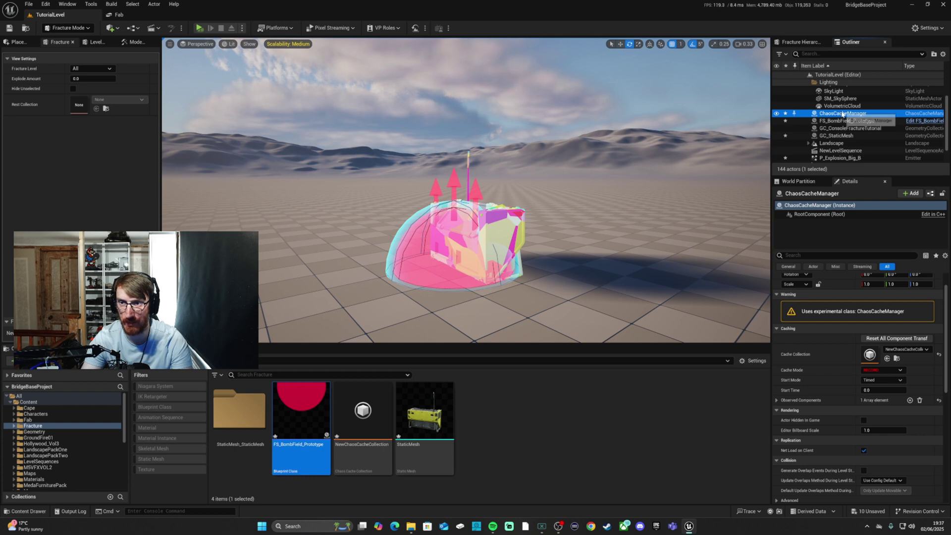
left_click(895, 370)
left_click(881, 377)
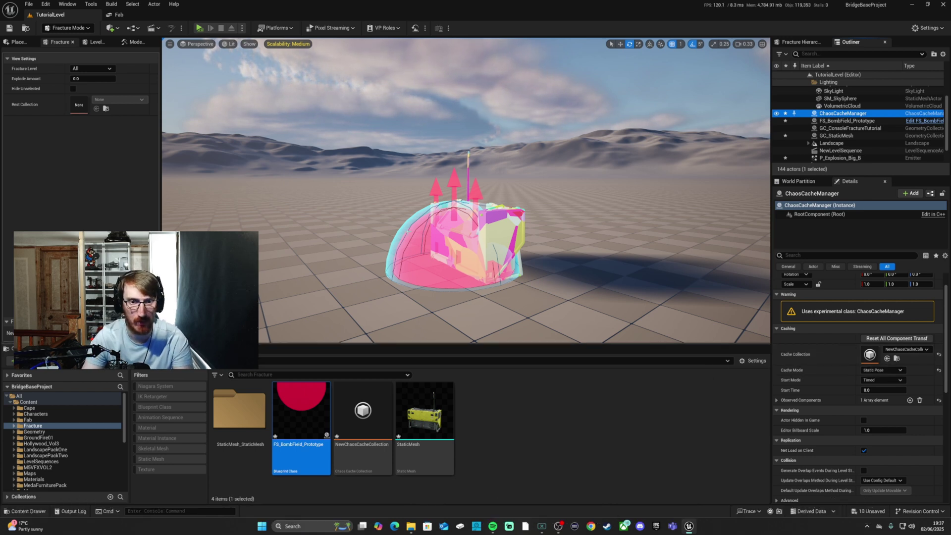
Step: Delete the FS_BombField_Prototype actor from the level
left_click(415, 255)
key("Delete")
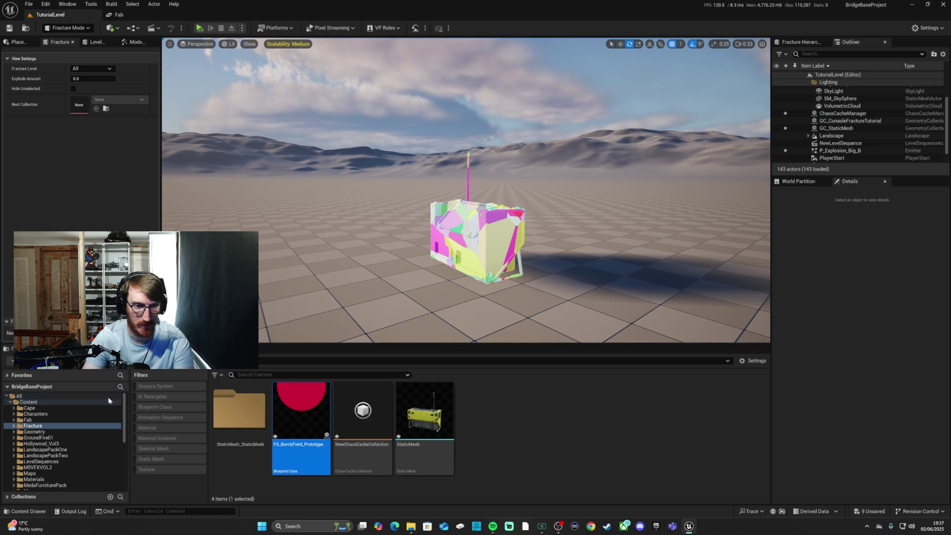
Step: Add a level sequence saved as NewLevelSequence in the Fracture folder
left_click(151, 28)
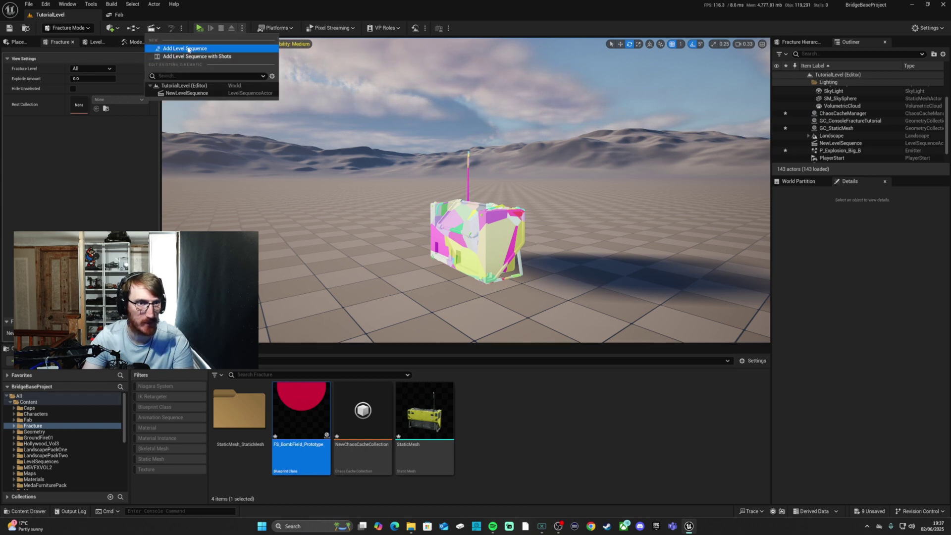
left_click(187, 93)
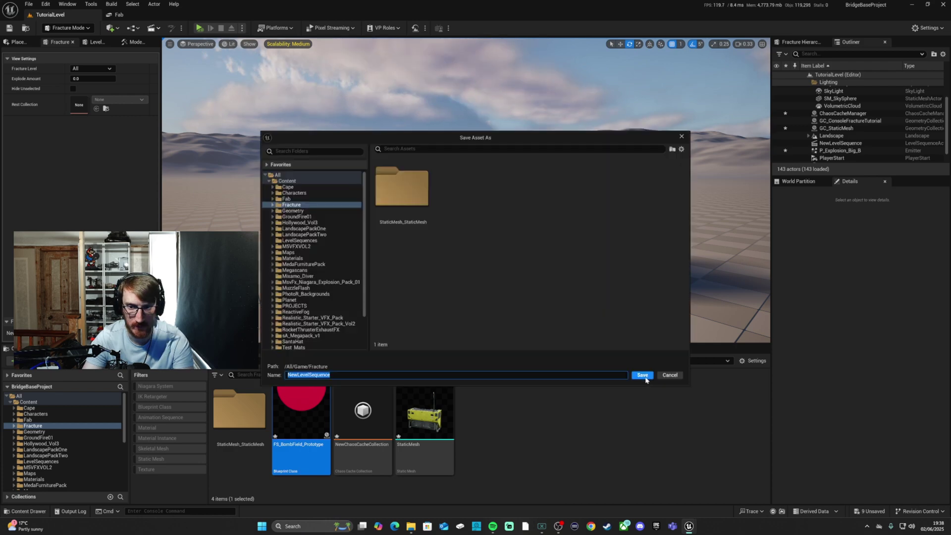
left_click(642, 375)
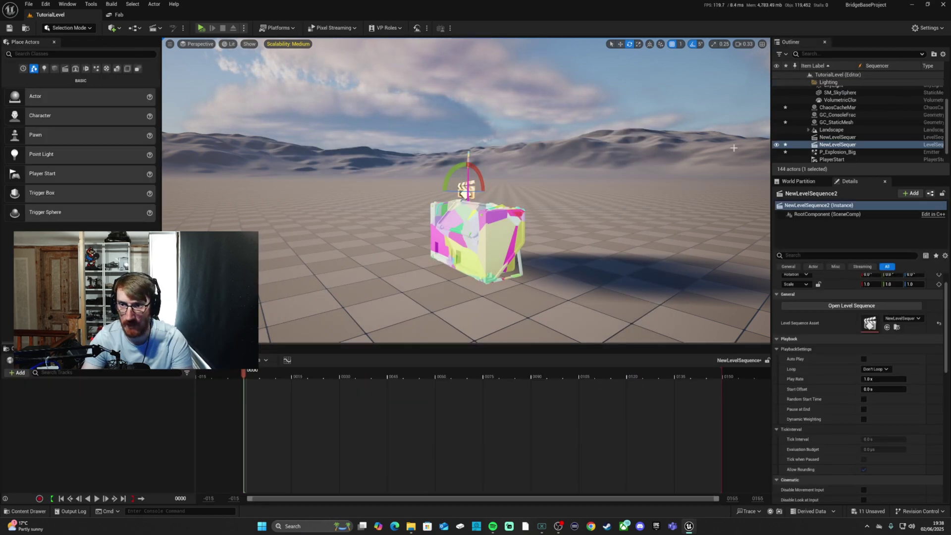
Step: Add the ChaosCacheManager to the level sequence and give it a Chaos Cache track
left_click(837, 122)
scroll(848, 123, "up", 1)
left_click(848, 119)
left_click_drag(848, 120, 152, 412)
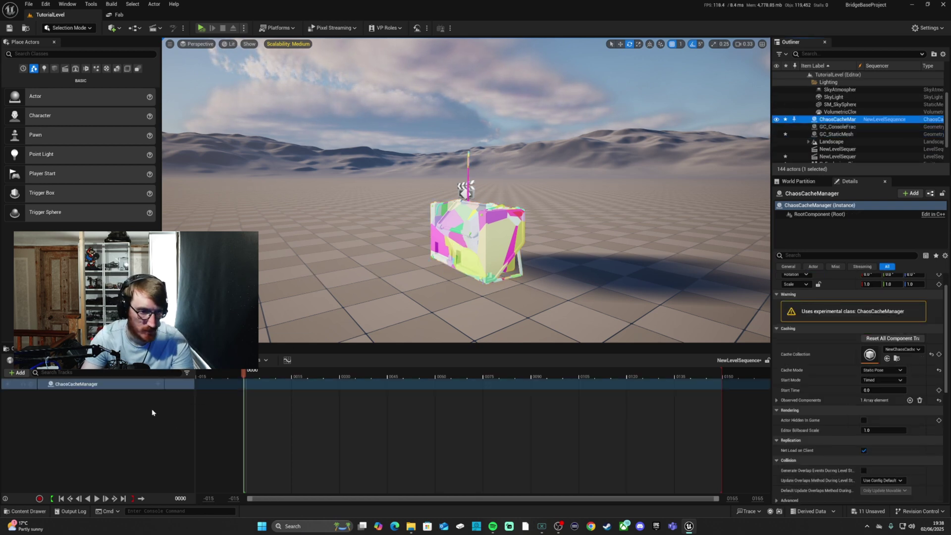
left_click(158, 385)
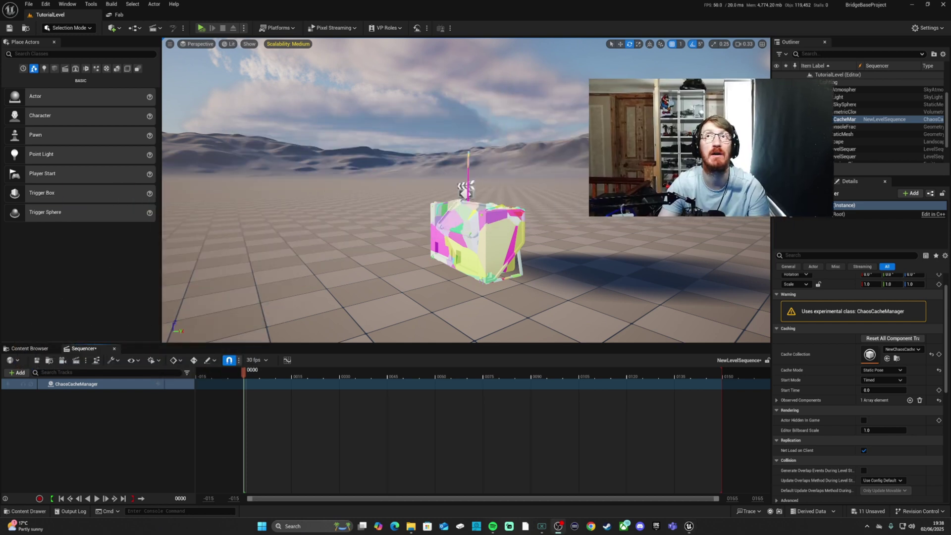
left_click(157, 384)
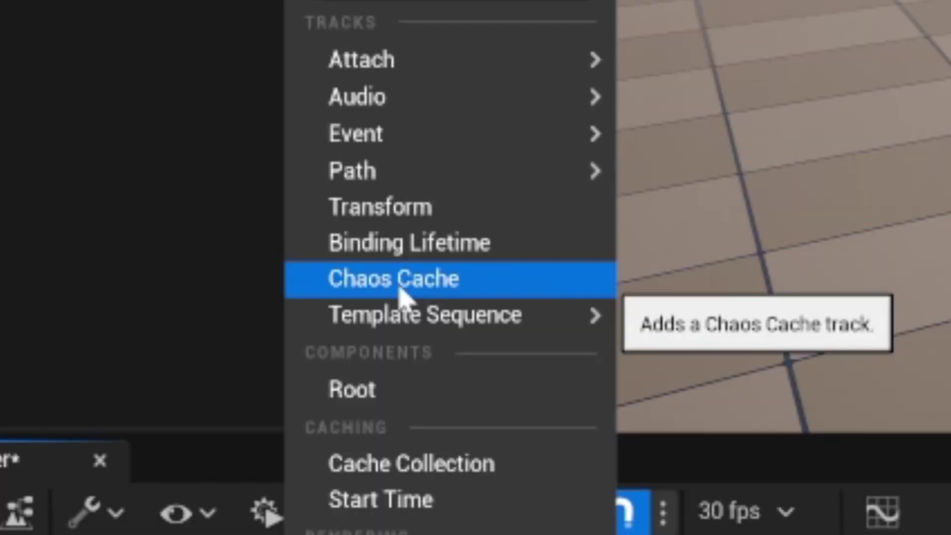
left_click(399, 289)
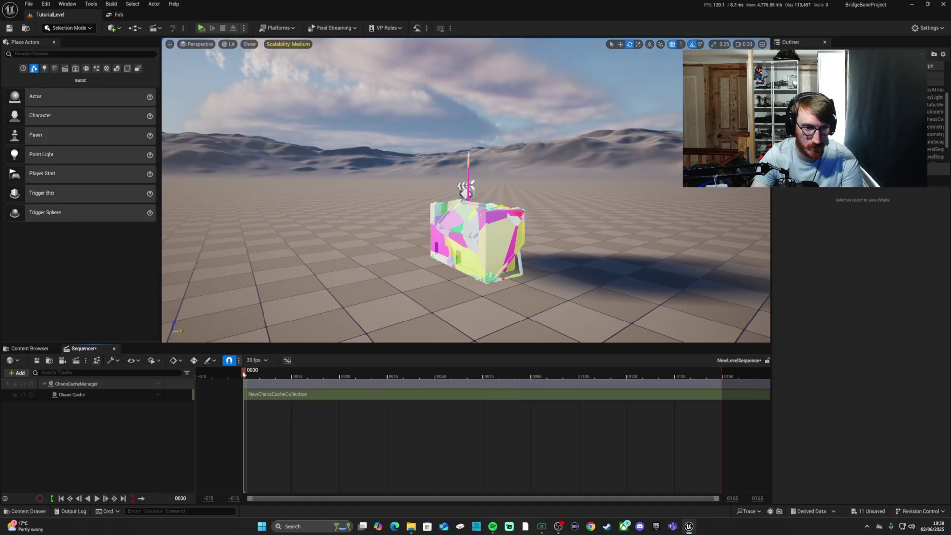
Step: Scrub the first frames of the sequence and jump to its end to check the cached destruction
mouse_move(243, 374)
left_mouse_down()
mouse_move(581, 374)
mouse_move(256, 375)
left_mouse_up()
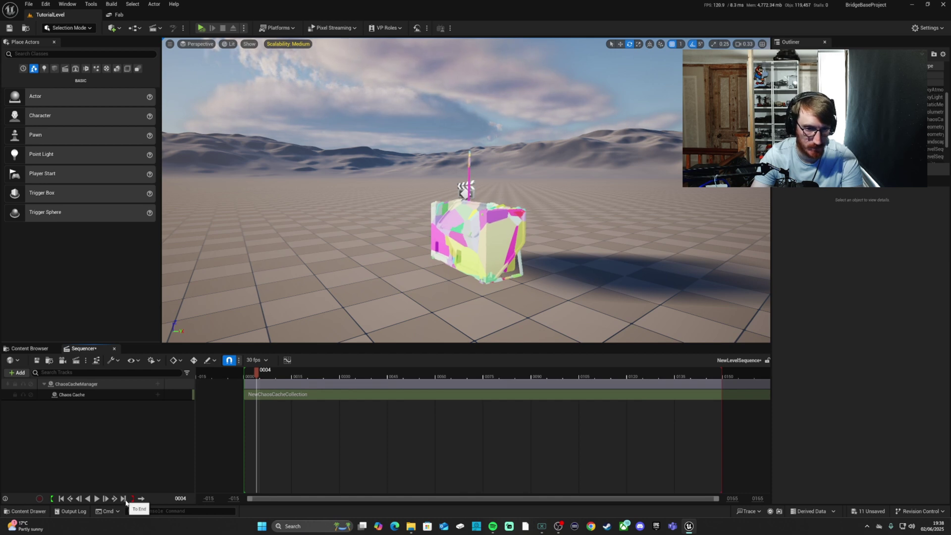
left_click(124, 499)
scroll(414, 434, "down", 3)
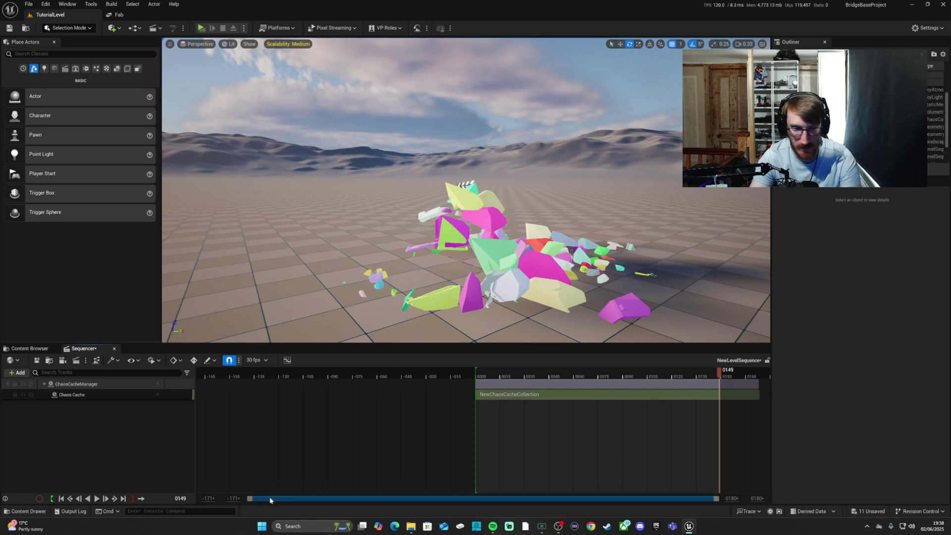
Step: Show the sequence's time in seconds and set its playback end to 8 seconds
left_click(256, 359)
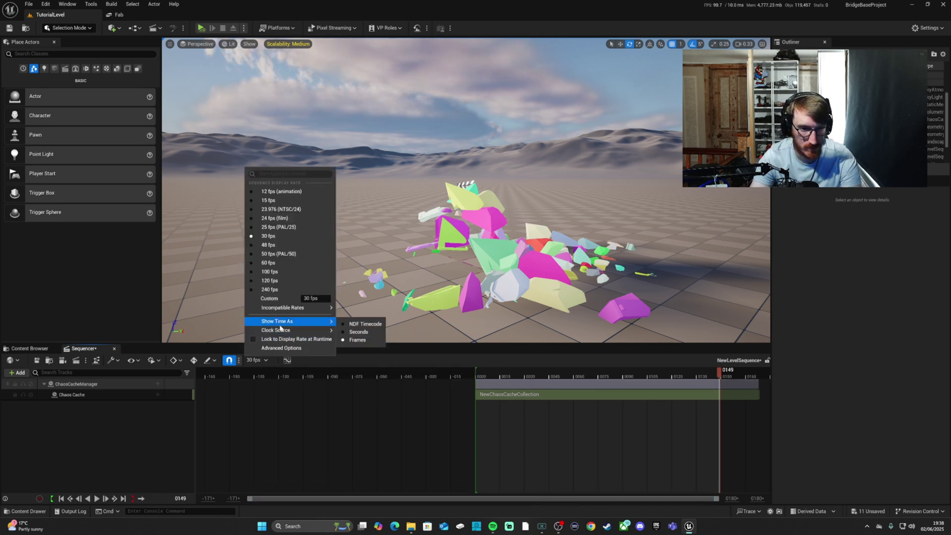
left_click(369, 333)
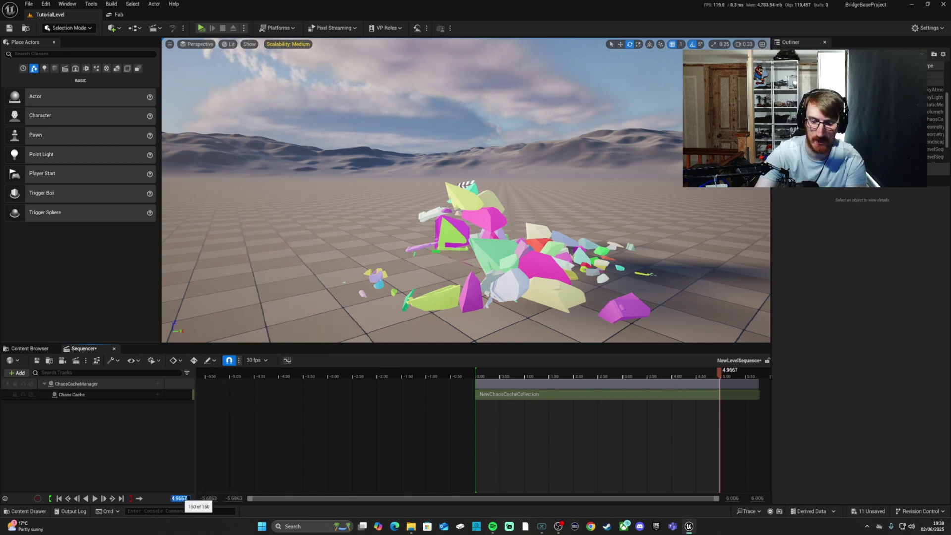
type("8")
key("Return")
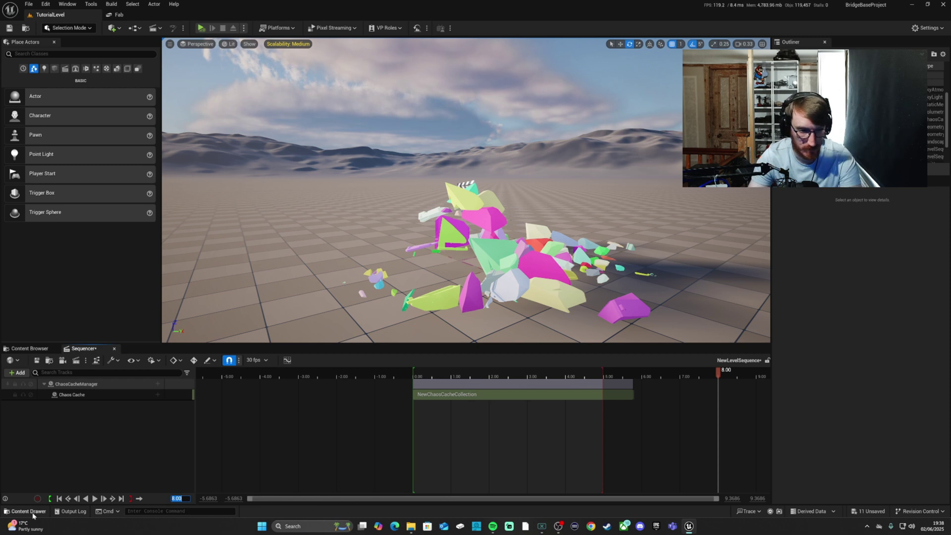
left_click(130, 498)
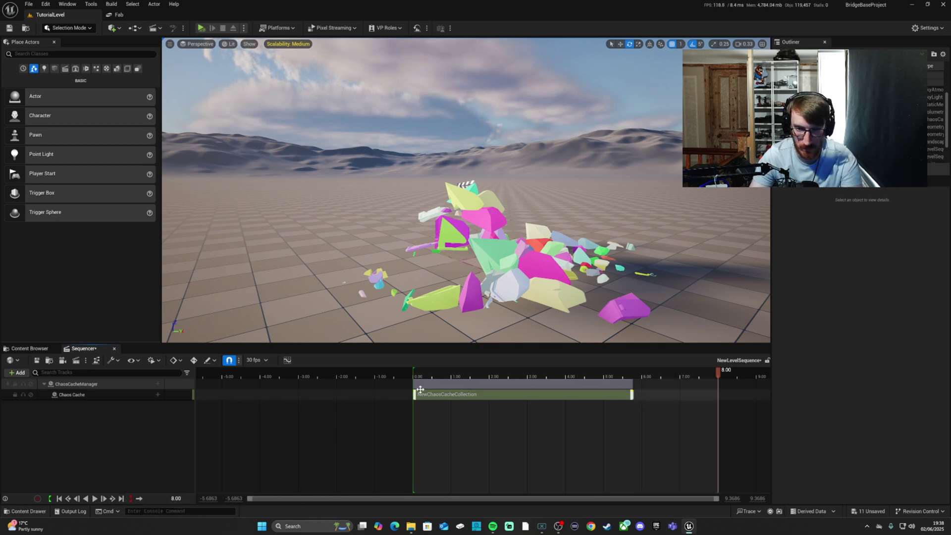
Step: Shift the Chaos Cache section along the timeline so it ends at 8 seconds, and fit the playback end to it
left_click_drag(438, 384, 518, 384)
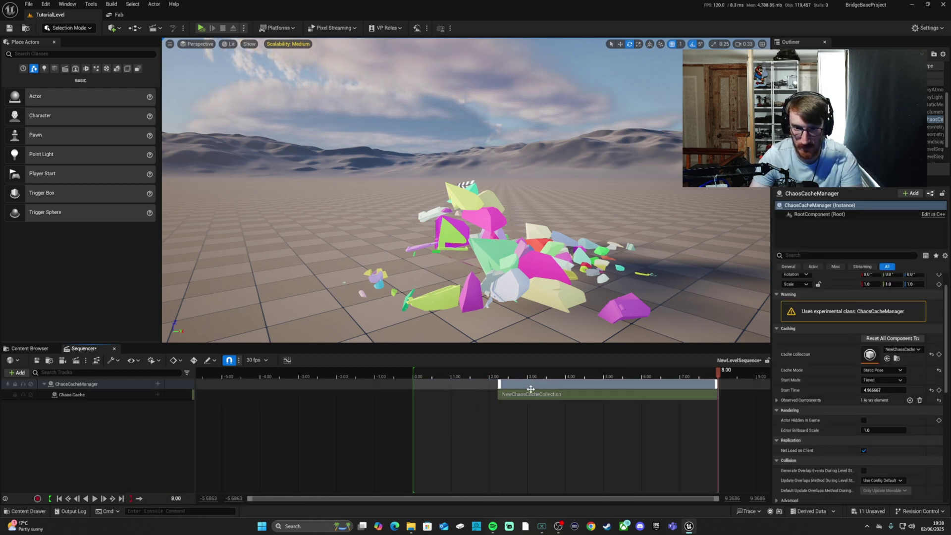
mouse_move(448, 377)
left_mouse_down()
mouse_move(666, 377)
mouse_move(453, 377)
left_mouse_up()
left_click_drag(661, 375, 721, 374)
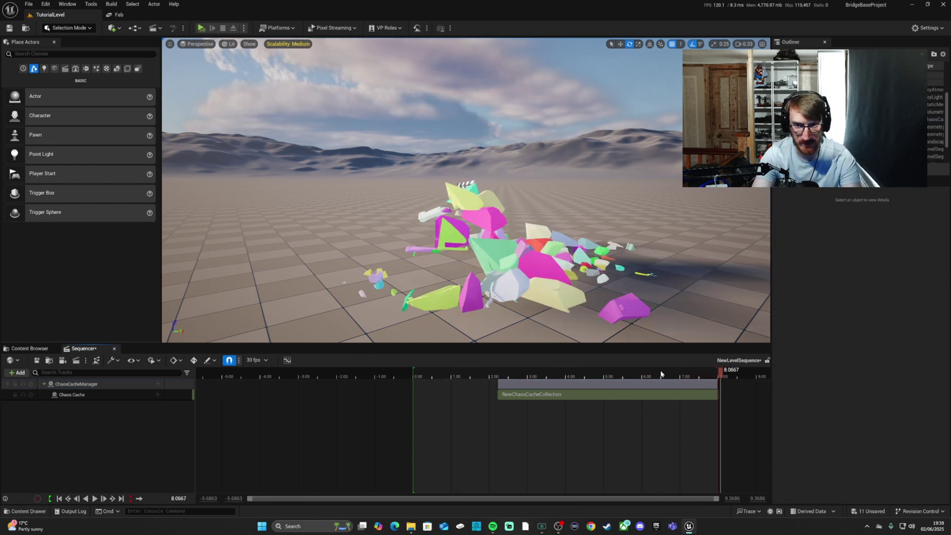
left_click(130, 498)
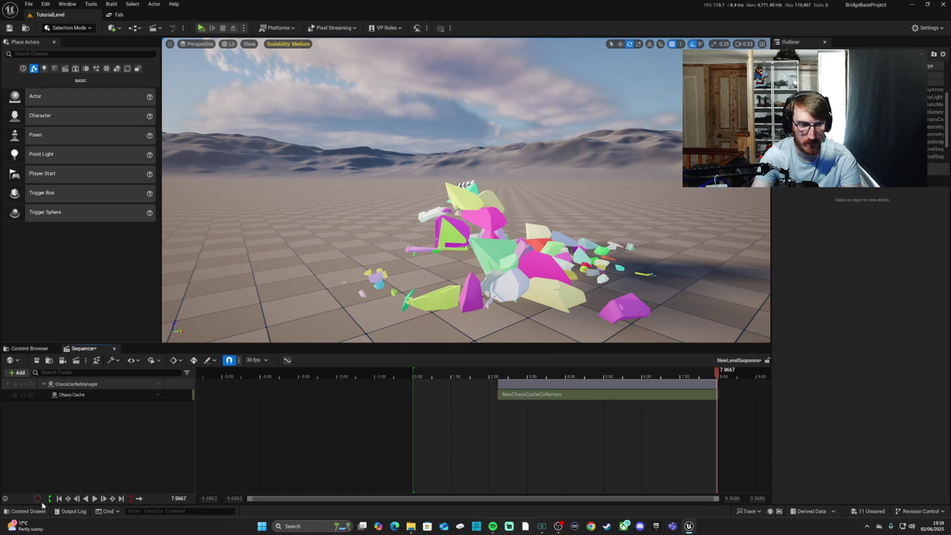
Step: Scrub through the sequence and play it from the start to check the delayed destruction
left_click(59, 499)
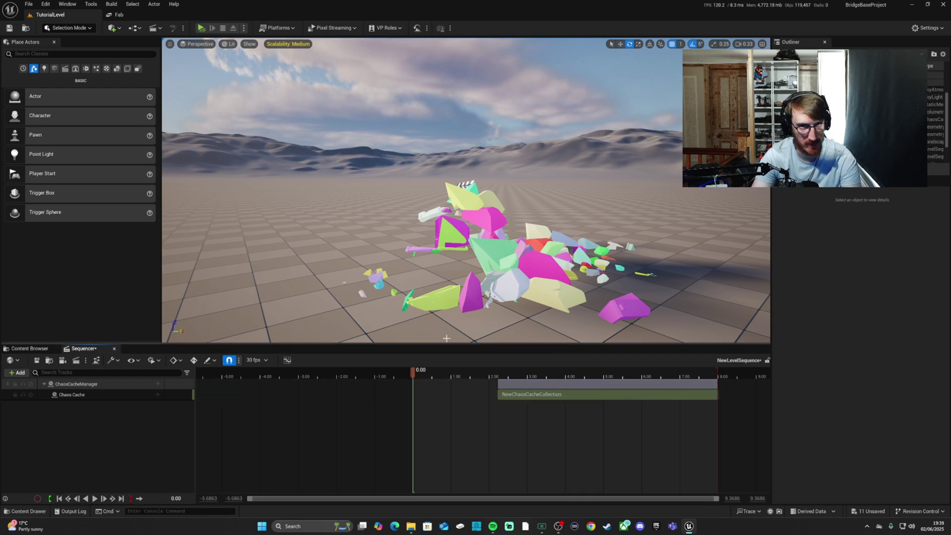
left_click(702, 372)
left_click_drag(700, 375, 454, 393)
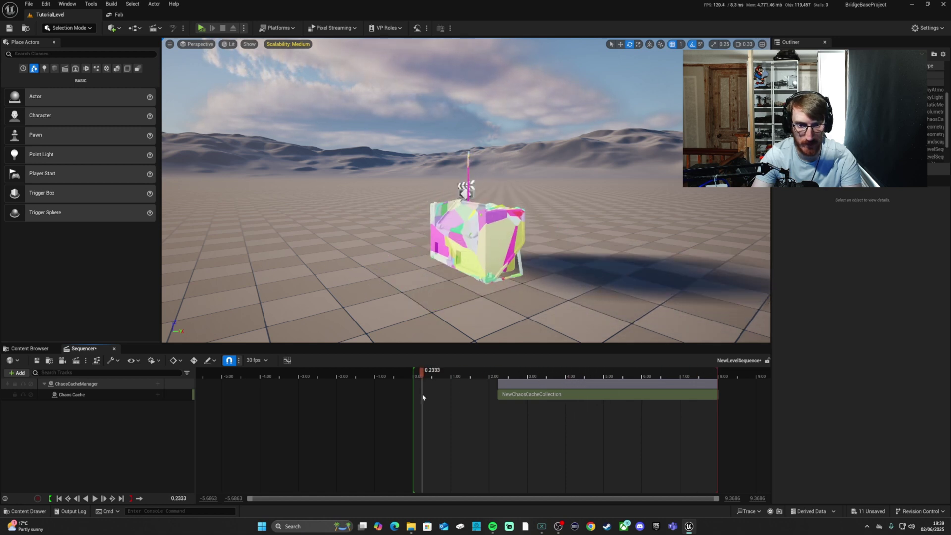
left_click(59, 498)
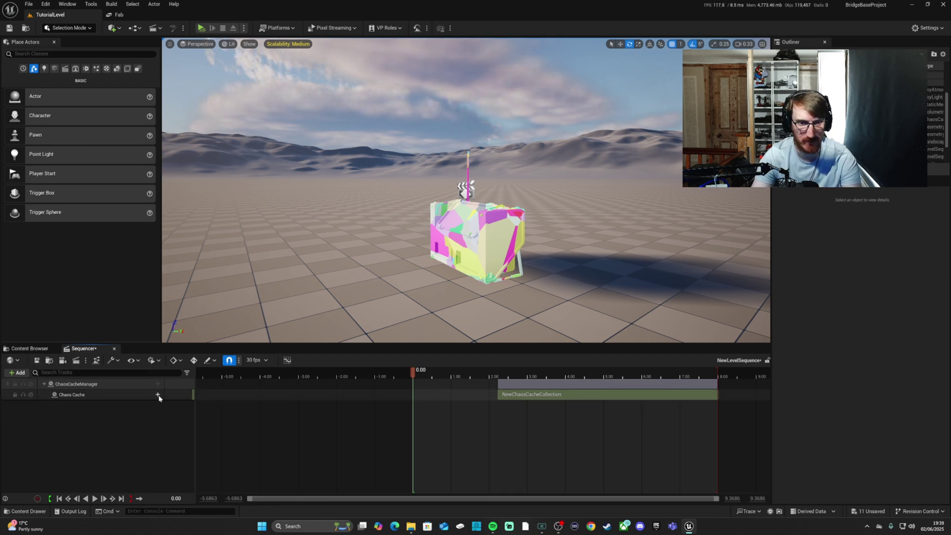
key("space")
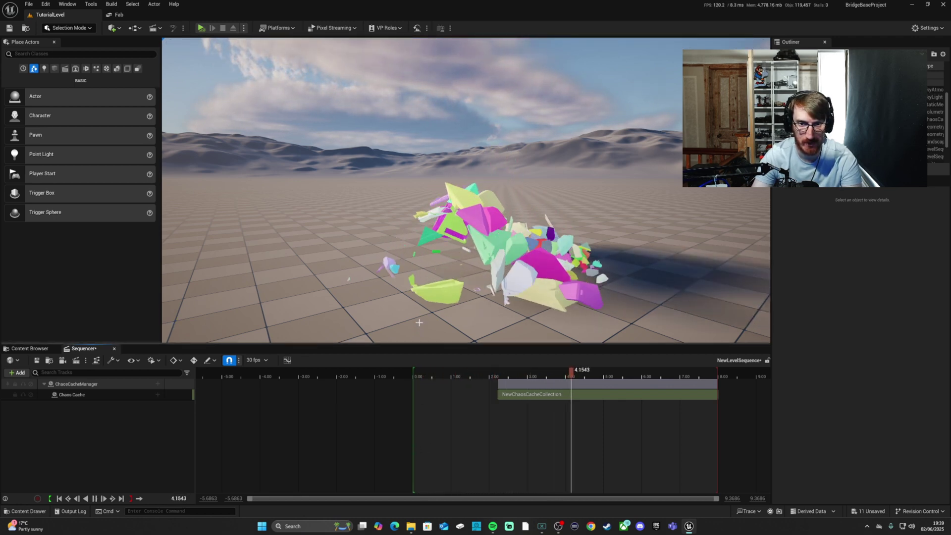
Step: Examine the collapsed pieces from closer viewpoints, and scrub back to the intact object near the sequence's start
right_click_drag(419, 322, 495, 333)
key("a")
key("w")
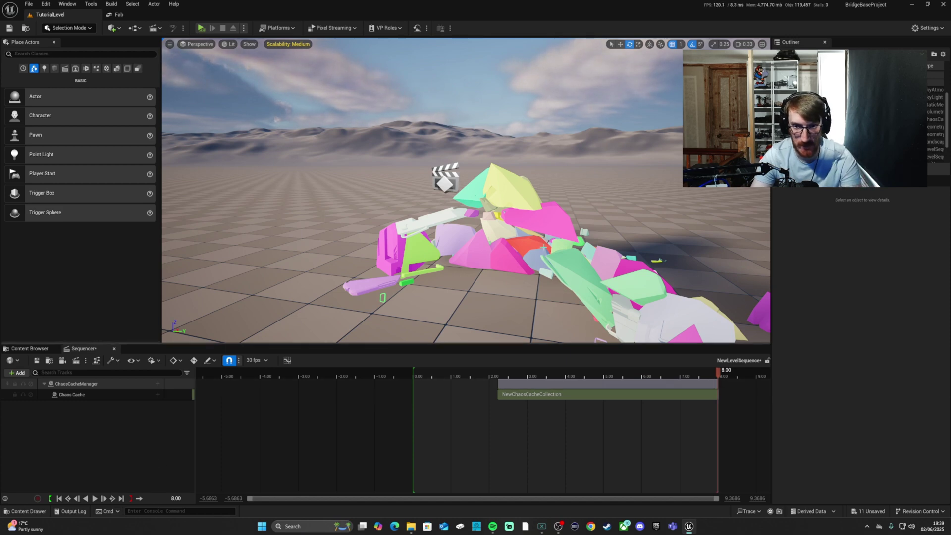
key("d")
right_click_drag(498, 254, 477, 243)
key("a")
key("d")
key("s")
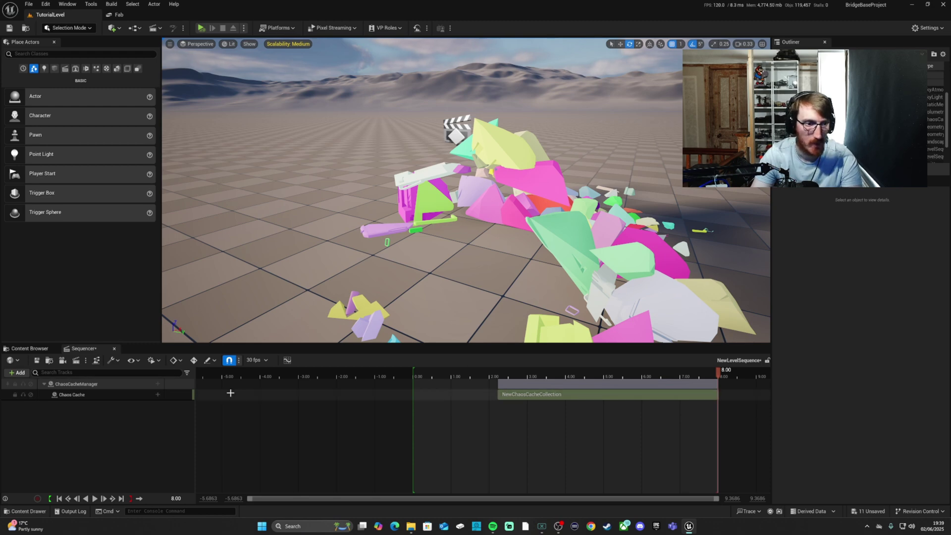
left_click_drag(604, 381, 416, 381)
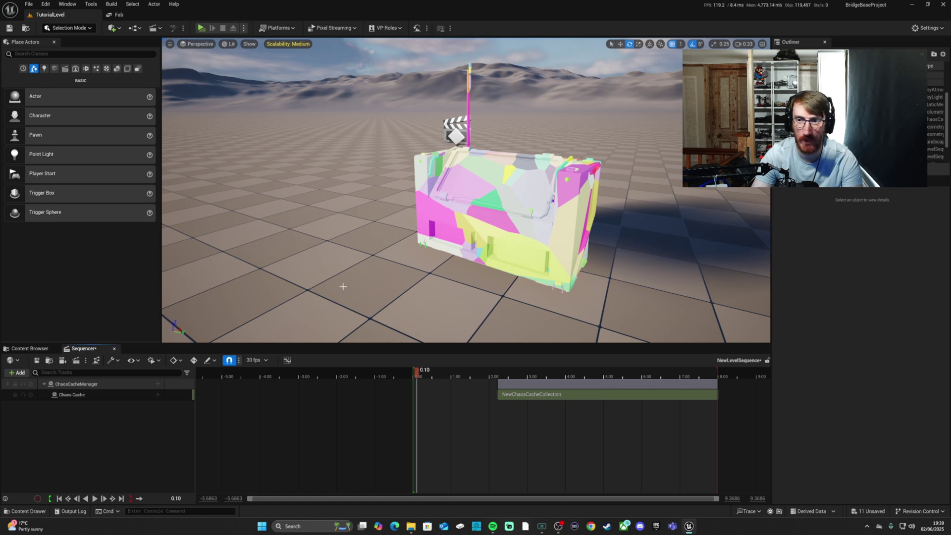
Step: Turn off Show Bone Colors for the GC_StaticMesh geometry collection
left_click(423, 203)
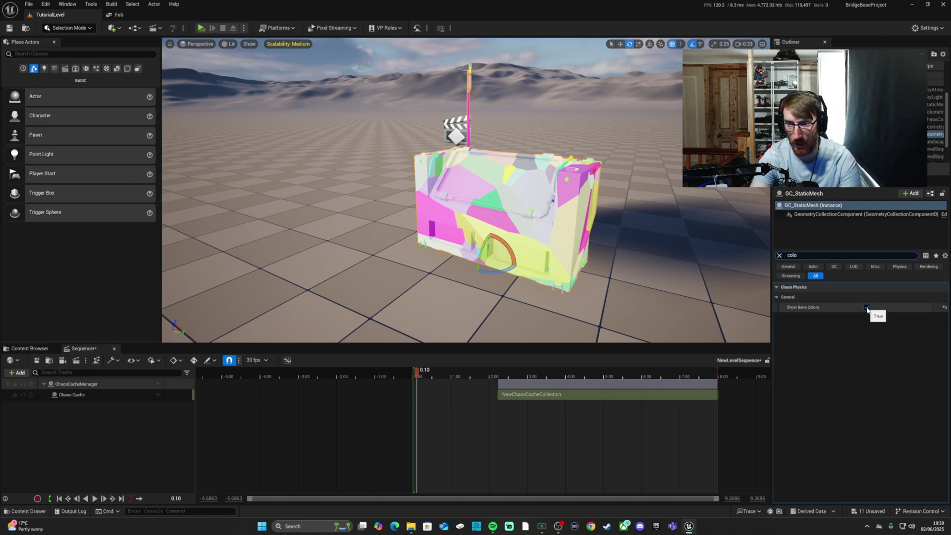
left_click(867, 308)
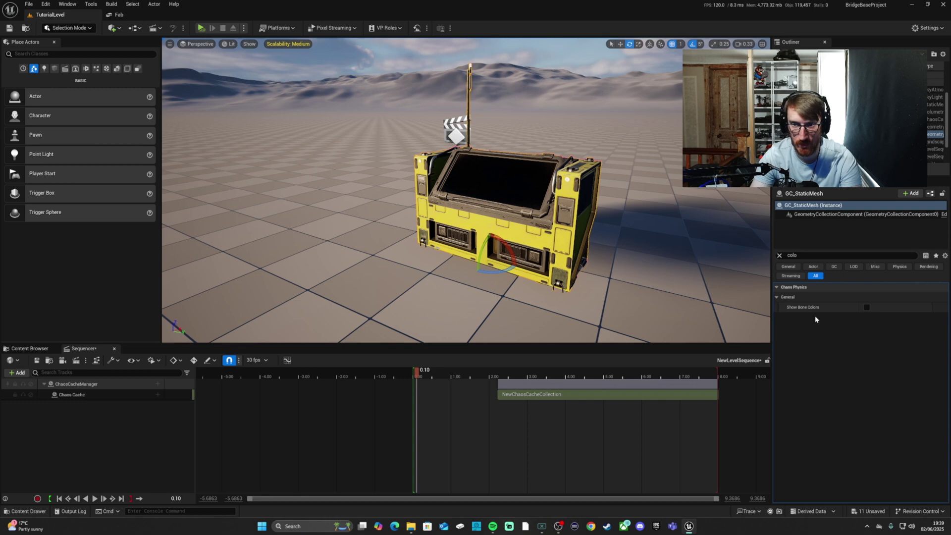
left_click(779, 255)
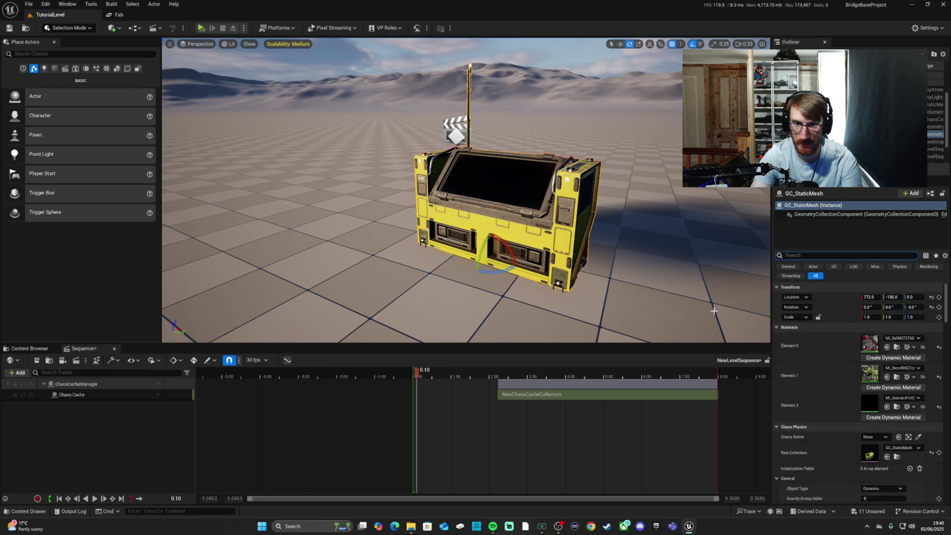
Step: Create a cine camera as the sequence's camera cut, framing the console from a distance, and key its manual focus distance at 0 seconds
left_click(59, 499)
key("s")
right_click_drag(426, 237, 445, 229)
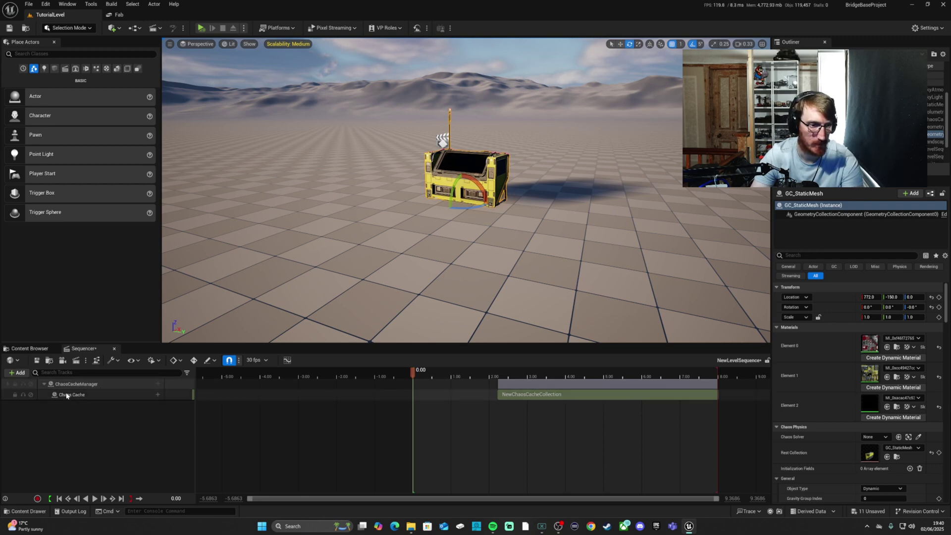
left_click(63, 360)
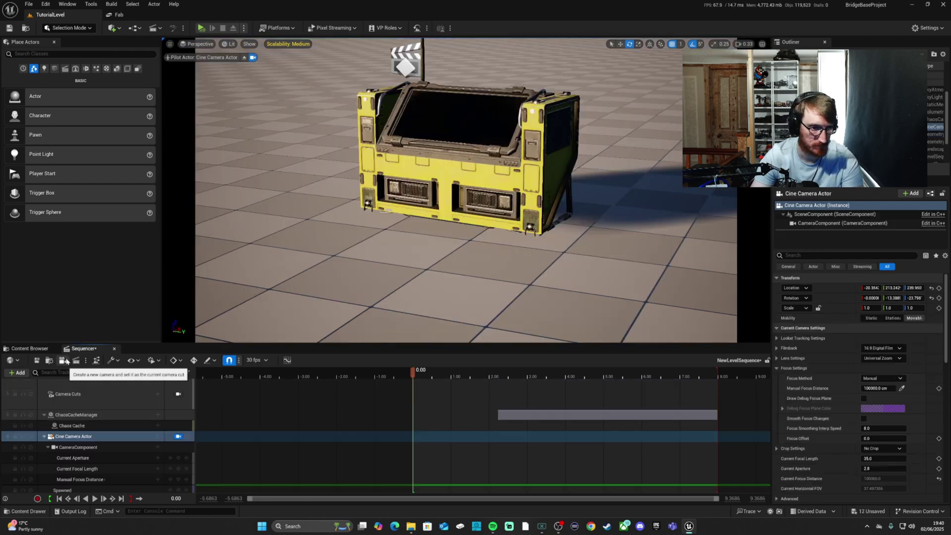
left_click_drag(414, 371, 429, 371)
left_click(60, 498)
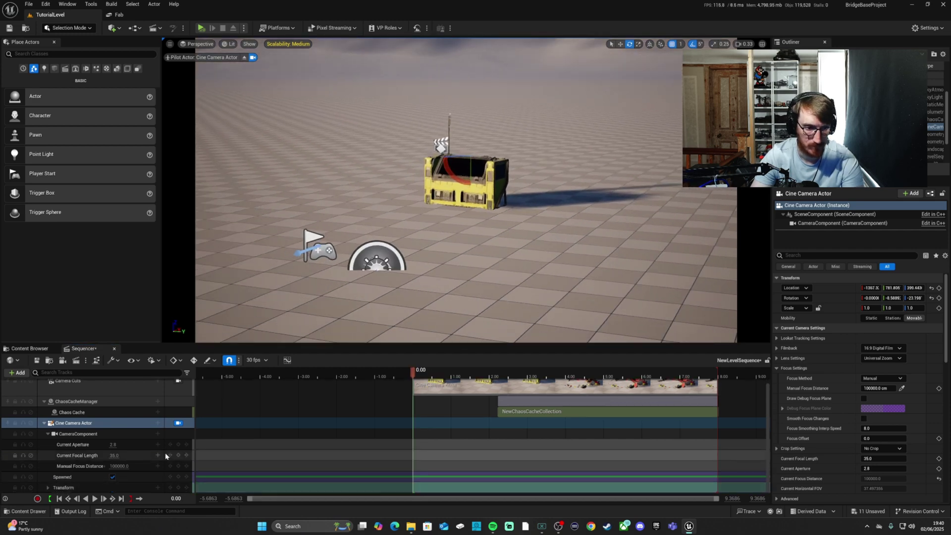
left_click(178, 466)
Step: At 2 seconds, bring the camera close to the console, focus on its front, and key the camera's transform and focus distance
left_click_drag(413, 371, 489, 371)
right_click_drag(485, 278, 487, 280)
key("w")
left_click(179, 487)
left_click(902, 388)
left_click(379, 239)
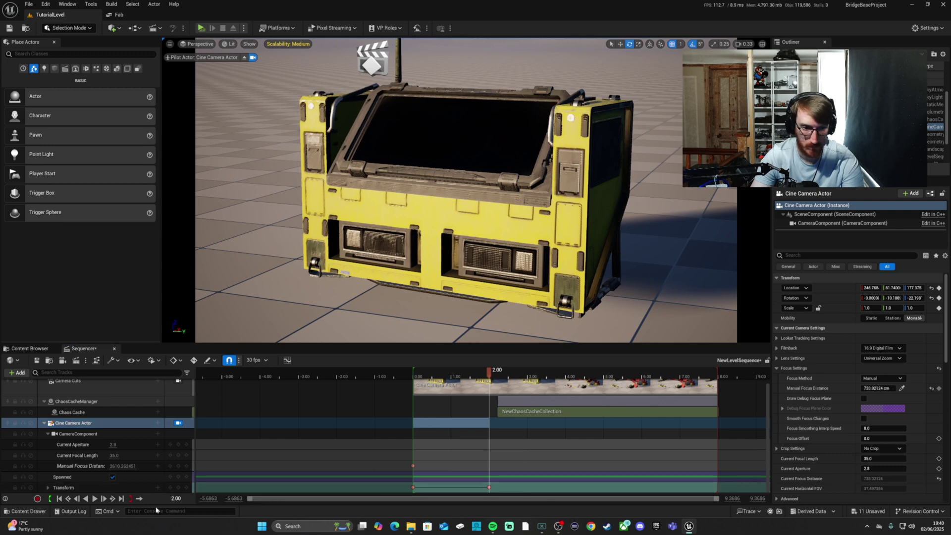
left_click(178, 465)
Step: At about 3.13 seconds, pull the camera back, refocus on the console, and key the transform and manual focus distance
left_click_drag(490, 371, 534, 372)
left_click(76, 498)
key("s")
right_click_drag(367, 257, 366, 255)
left_click(178, 488)
left_click(901, 388)
left_click(430, 219)
left_click(178, 466)
Step: Play the sequence from the start through the camera and scrub back to check the animated move
left_click(59, 499)
key("space")
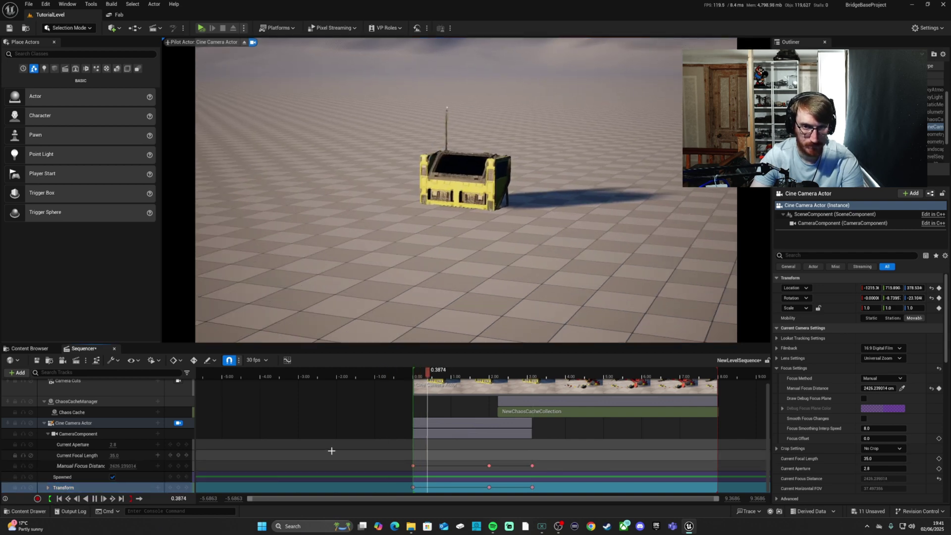
key("space")
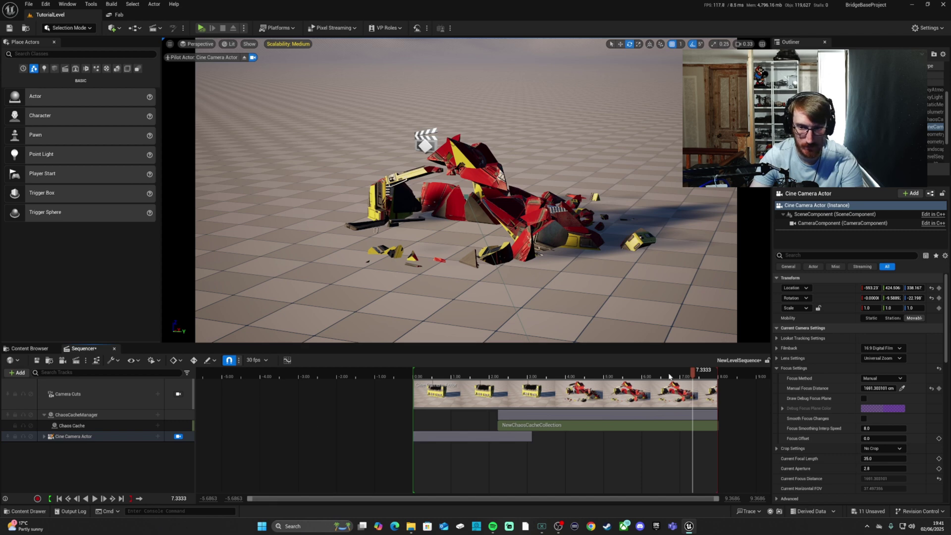
left_click_drag(695, 375, 427, 375)
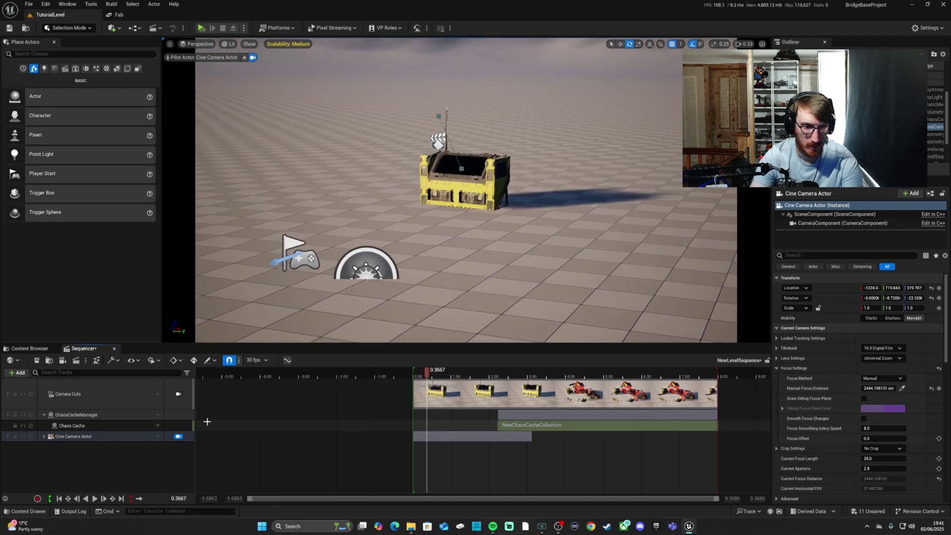
Step: Move the P_Explosion_Big_B emitter to the console's base at 740, -149, 2 and add it to the level sequence
left_click(178, 437)
key("w")
right_click_drag(458, 256, 540, 252)
key("a")
left_click(575, 251)
key("w")
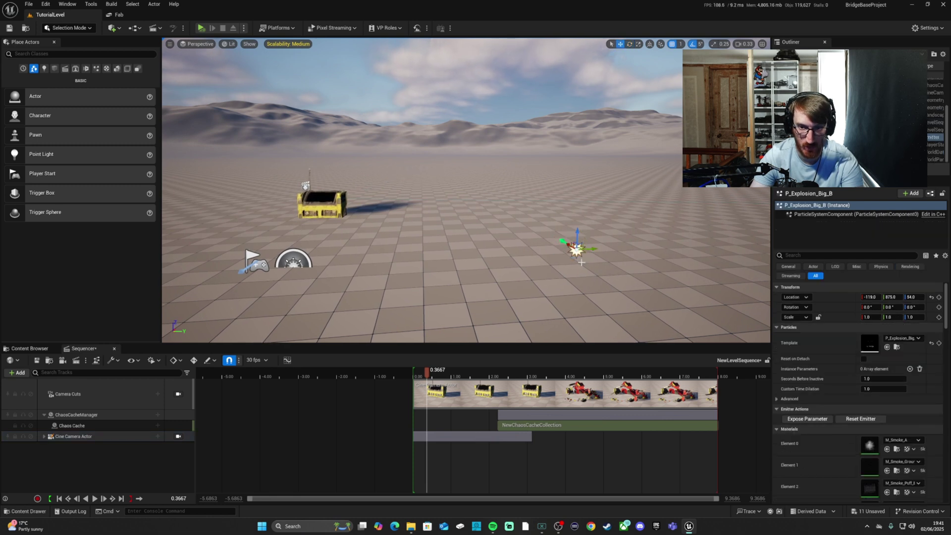
left_click_drag(368, 223, 321, 211)
key("f")
left_click_drag(448, 310, 450, 290)
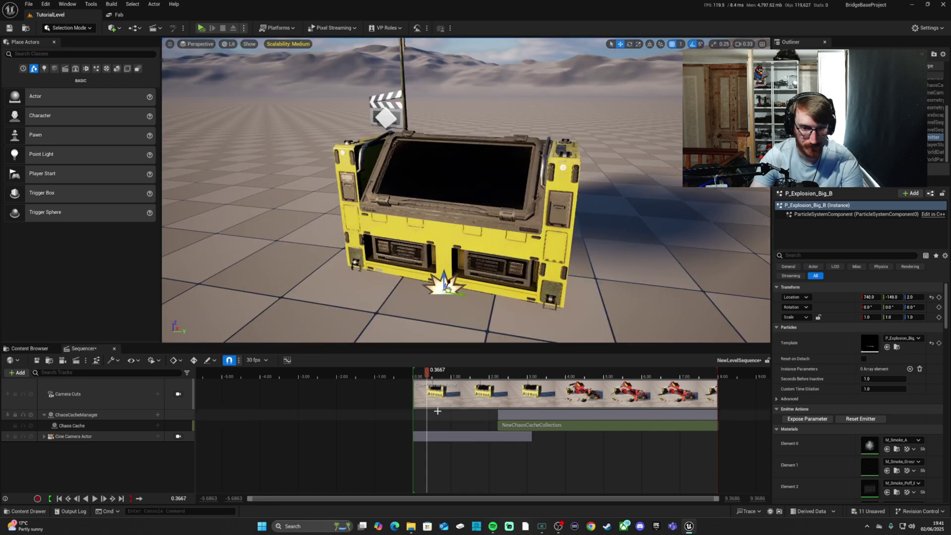
left_click_drag(933, 137, 100, 454)
Step: Add an FX System Toggle Track to P_Explosion_Big_B and key it as Activate at 3.10 seconds
left_click_drag(520, 372, 533, 369)
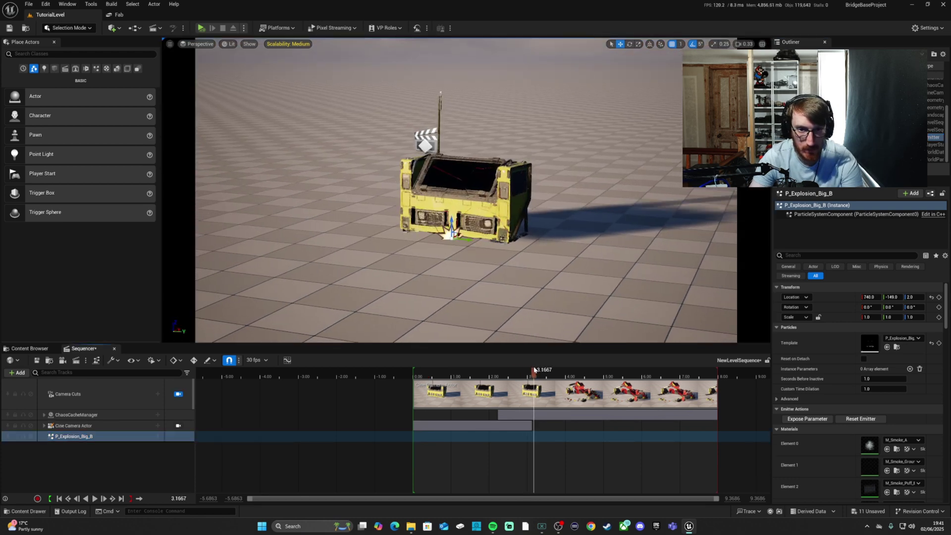
left_click(78, 499)
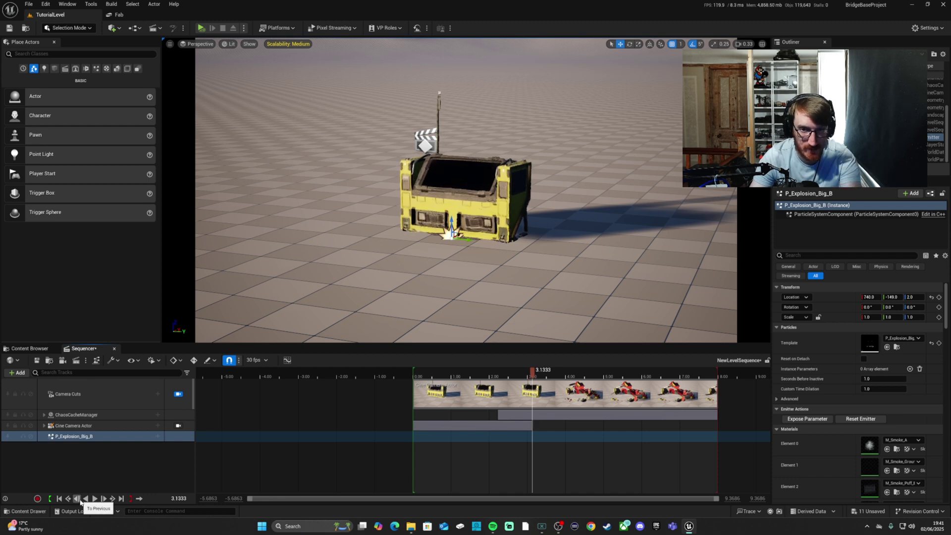
left_click(78, 499)
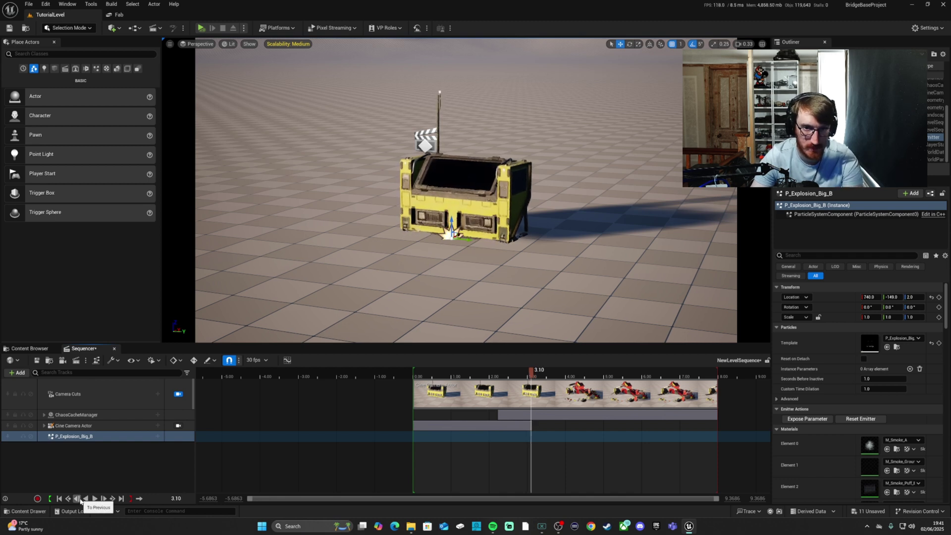
left_click(157, 436)
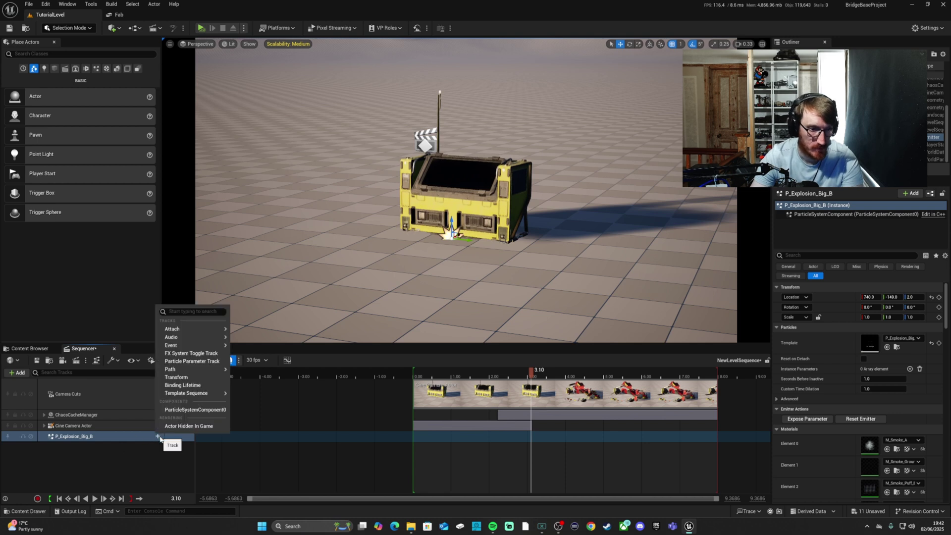
left_click(178, 354)
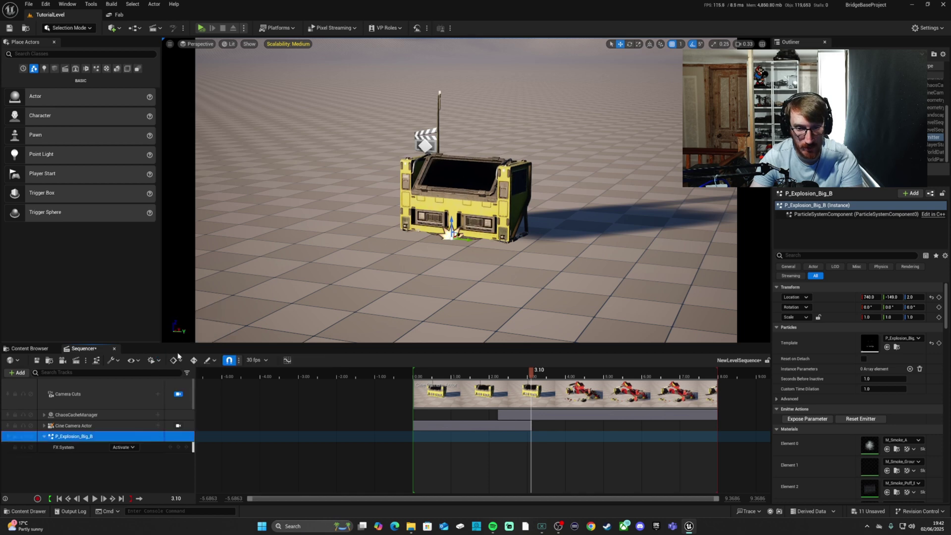
left_click(179, 447)
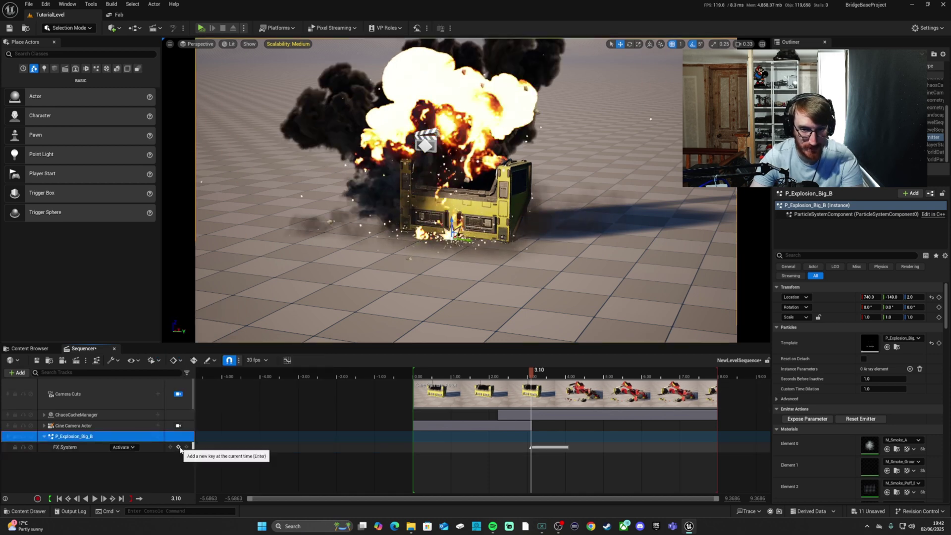
Step: Key the explosion's FX System track as Deactivate at 0 seconds and move the playhead to 4.10 seconds
left_click(60, 498)
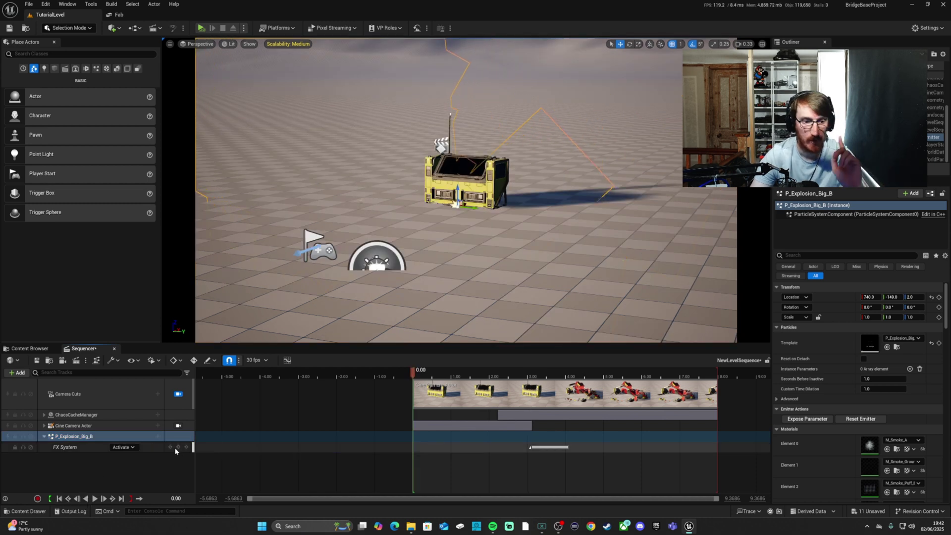
left_click(124, 447)
left_click(132, 468)
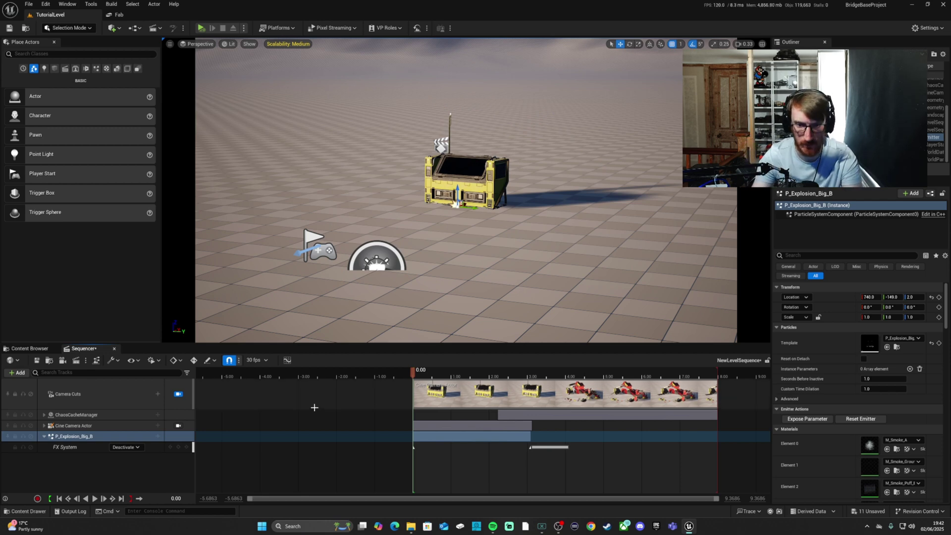
left_click_drag(554, 374, 570, 375)
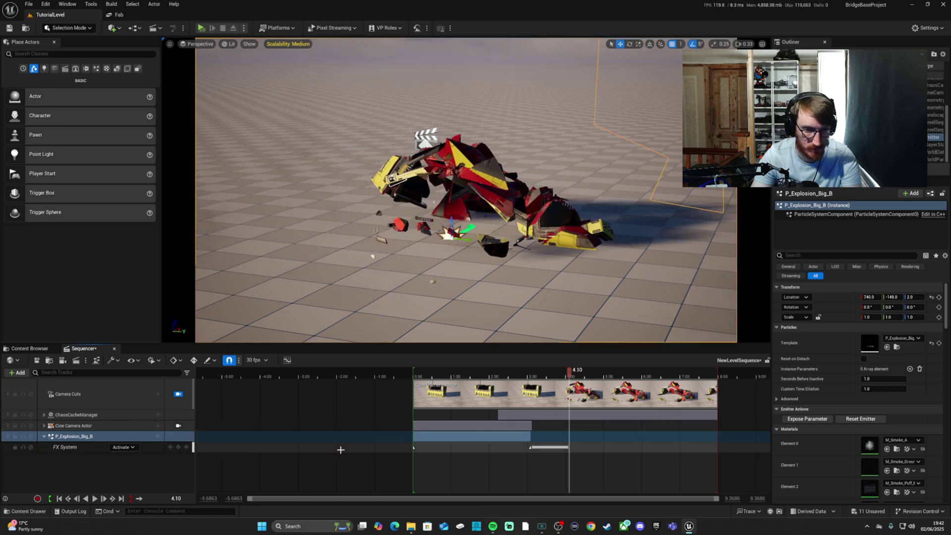
Step: Key the explosion's FX System track as Deactivate at 4.10 seconds and scrub back towards the sequence start
left_click(124, 447)
left_click(128, 463)
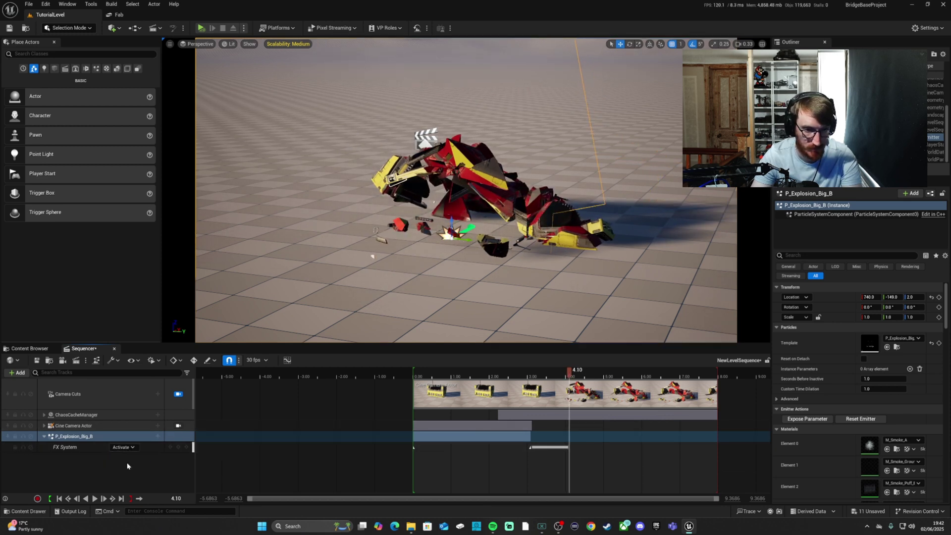
left_click_drag(569, 375, 427, 376)
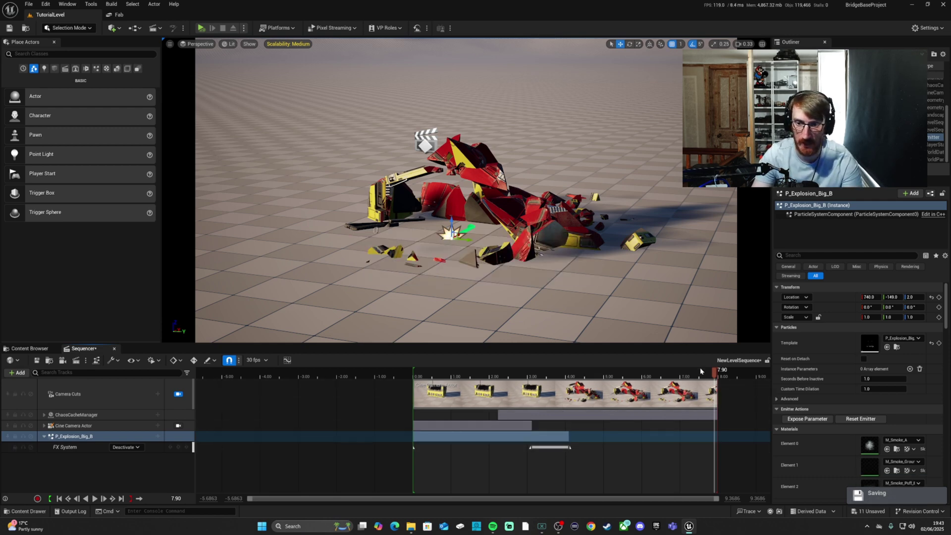
Step: Move the playhead to 2.7667 seconds, release the viewport from the camera cuts and inspect the console from its side
left_click_drag(717, 372, 517, 372)
left_click(178, 395)
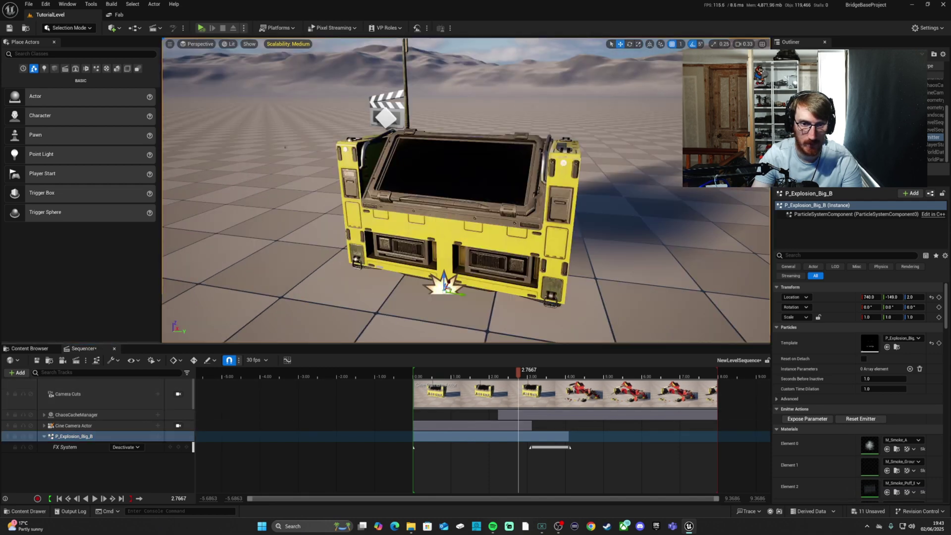
right_click_drag(366, 290, 258, 291)
right_click_drag(400, 228, 312, 228)
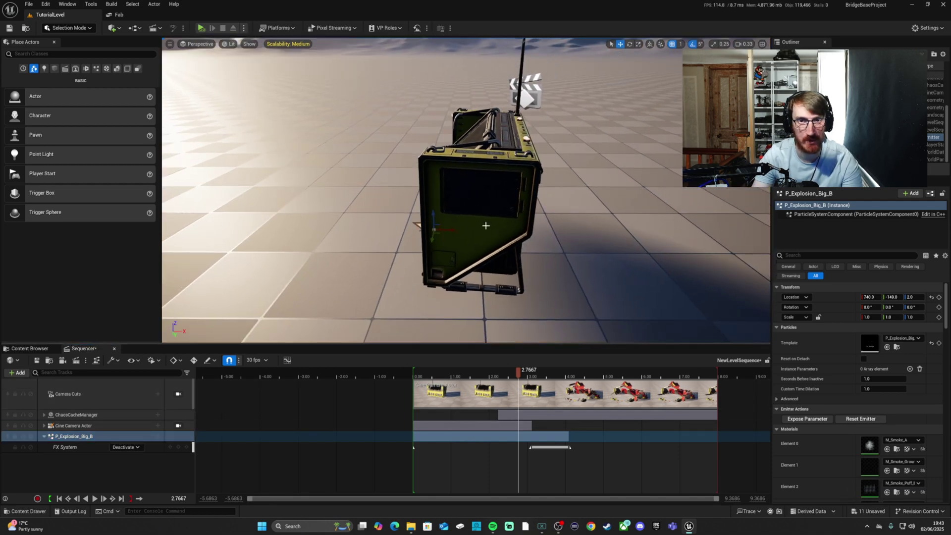
right_click_drag(477, 233, 483, 234)
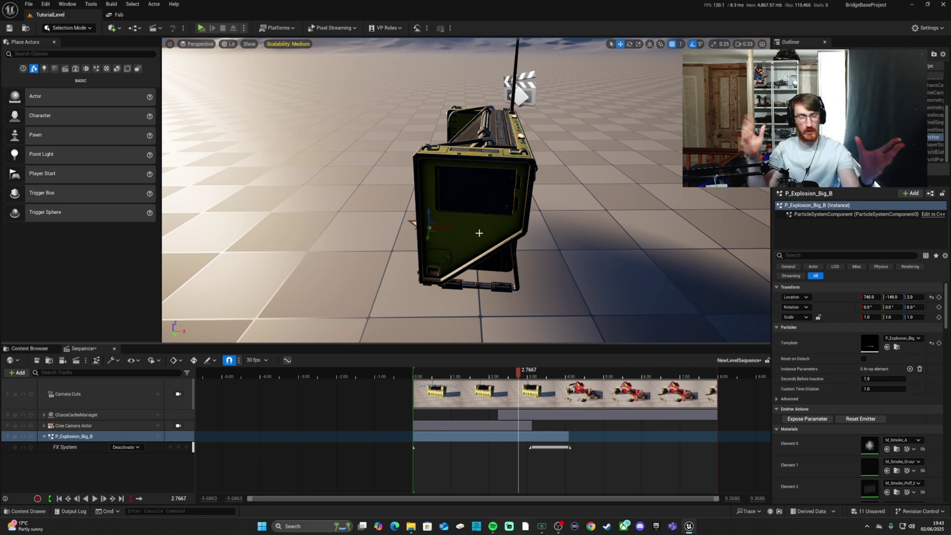
Step: Scrub back to just before the console breaks and play the destruction with the explosion in the free viewport
left_click_drag(519, 370, 502, 370)
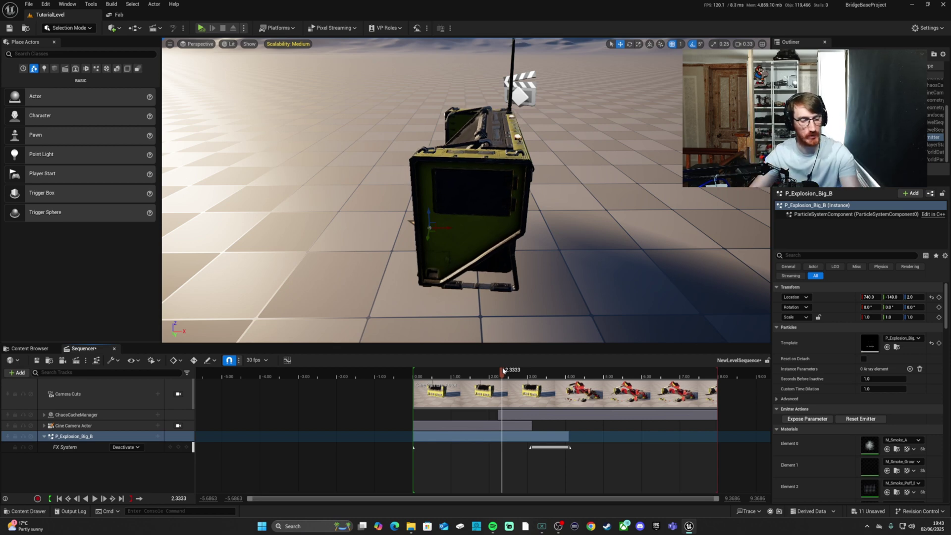
mouse_move(502, 370)
left_mouse_down()
mouse_move(679, 380)
mouse_move(497, 376)
left_mouse_up()
key("e")
key("space")
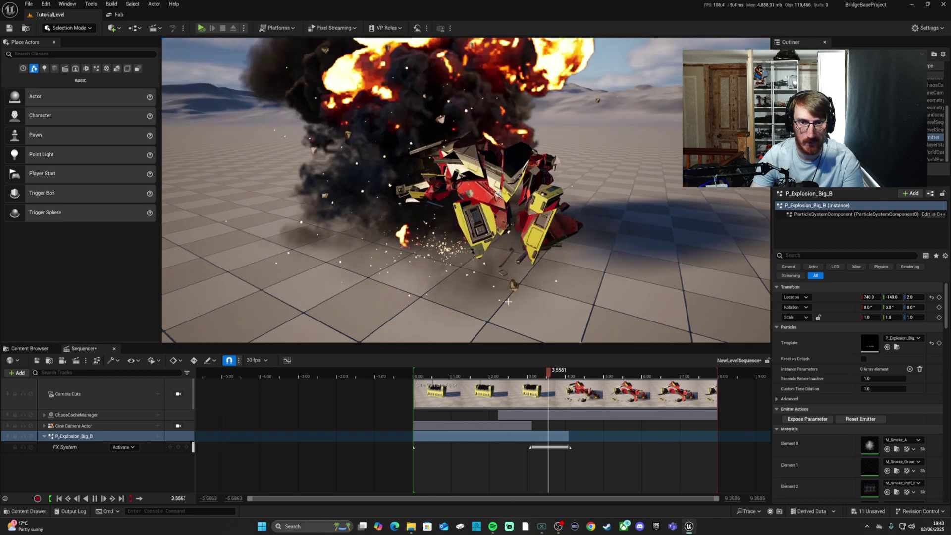
key("space")
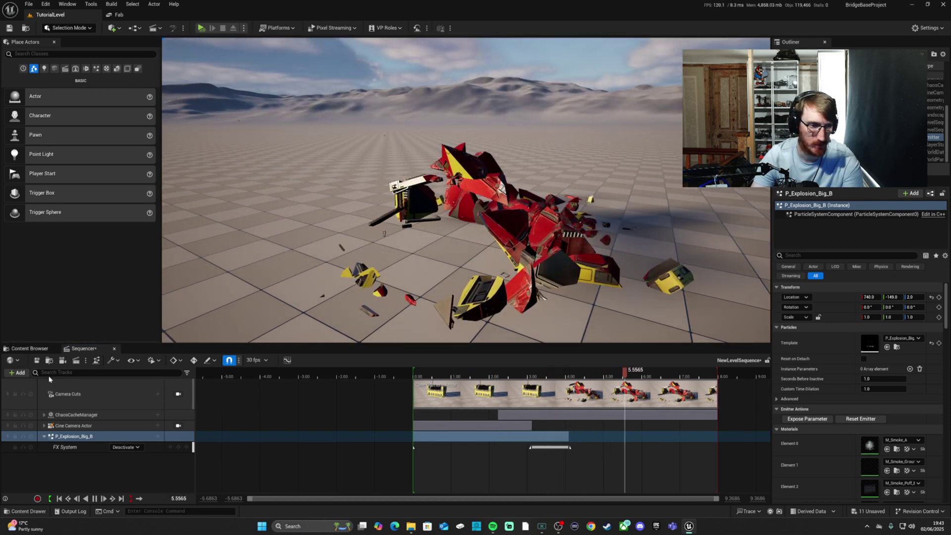
Step: Return the playhead to 0 seconds, replay the sequence in the free viewport and stop it after the explosion
left_click(59, 498)
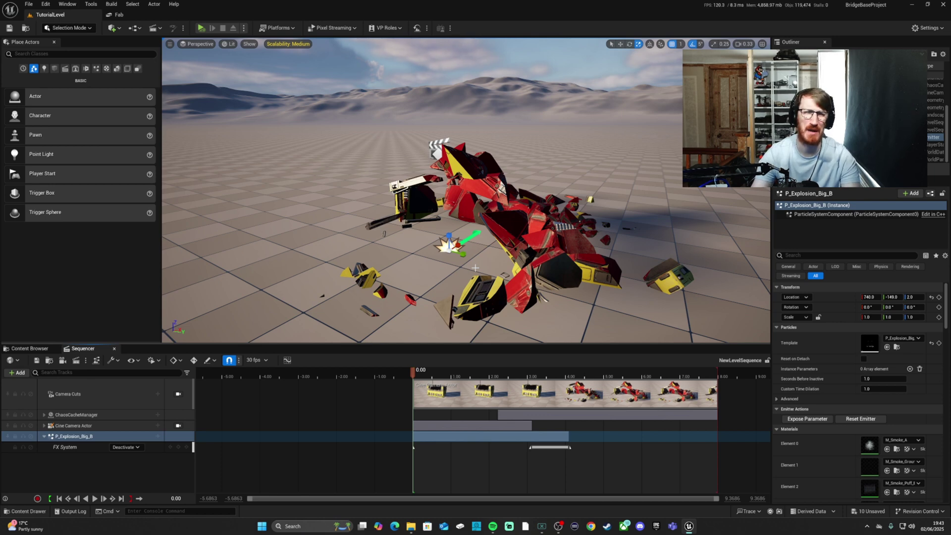
key("space")
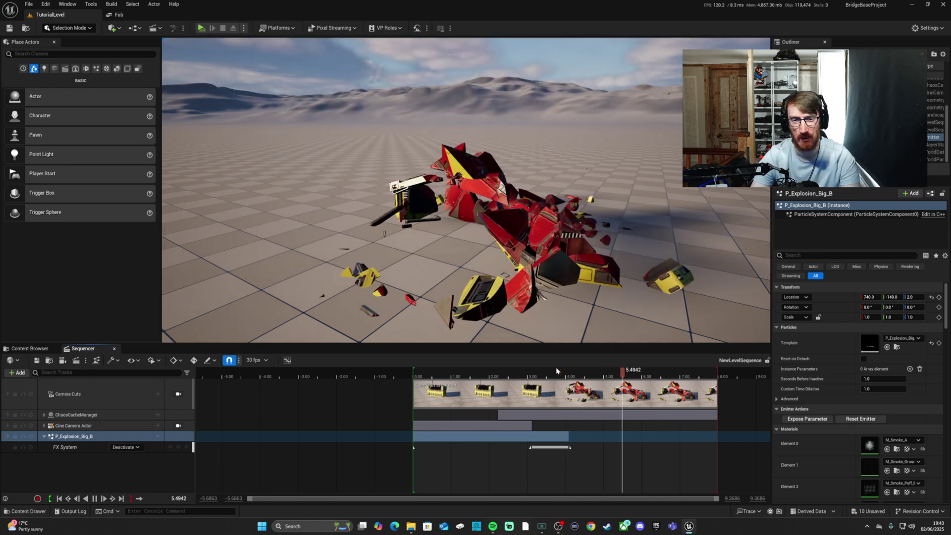
key("space")
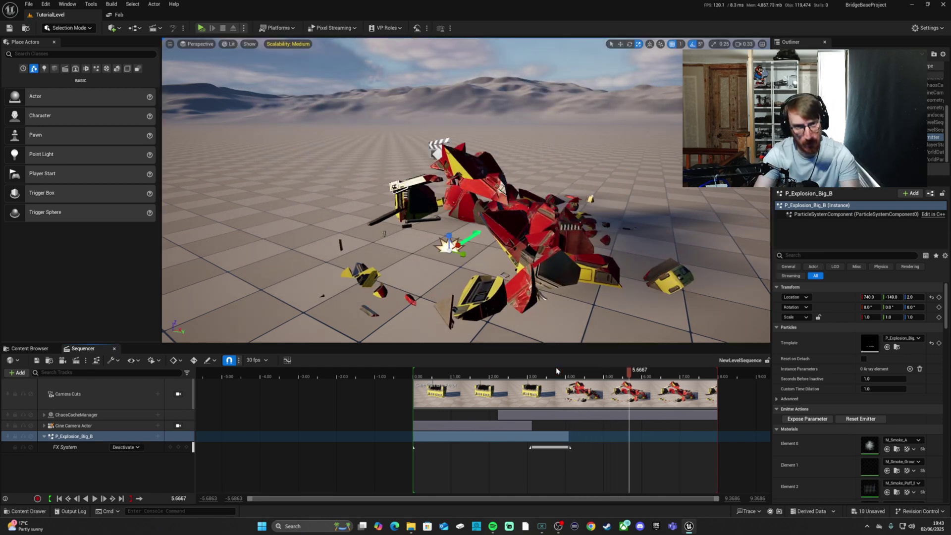